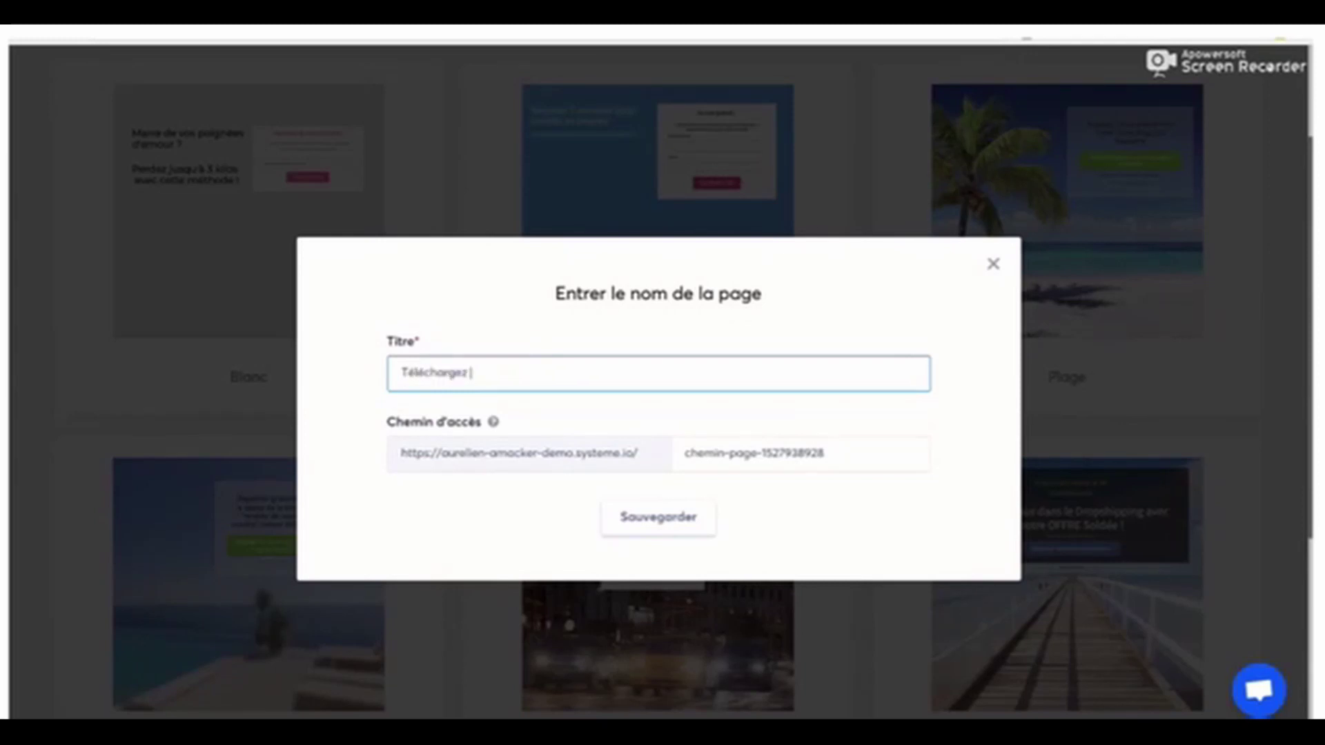
Title the page "Téléchargez le guide gratuit", set its URL path to guide-gratuit and save it
{"action": "type", "text": "dui"}
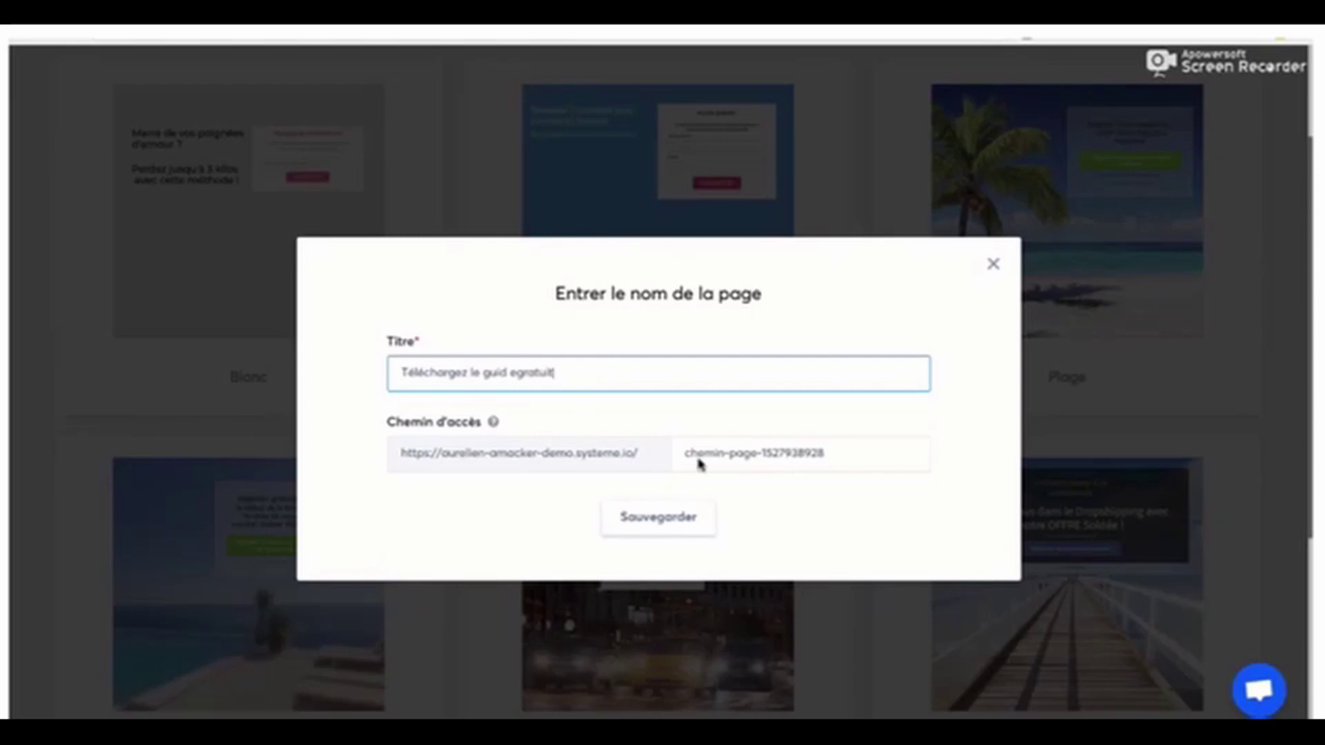
{"action": "left_click", "coordinate": [509, 373]}
{"action": "left_click_drag", "start_coordinate": [842, 453], "coordinate": [683, 432]}
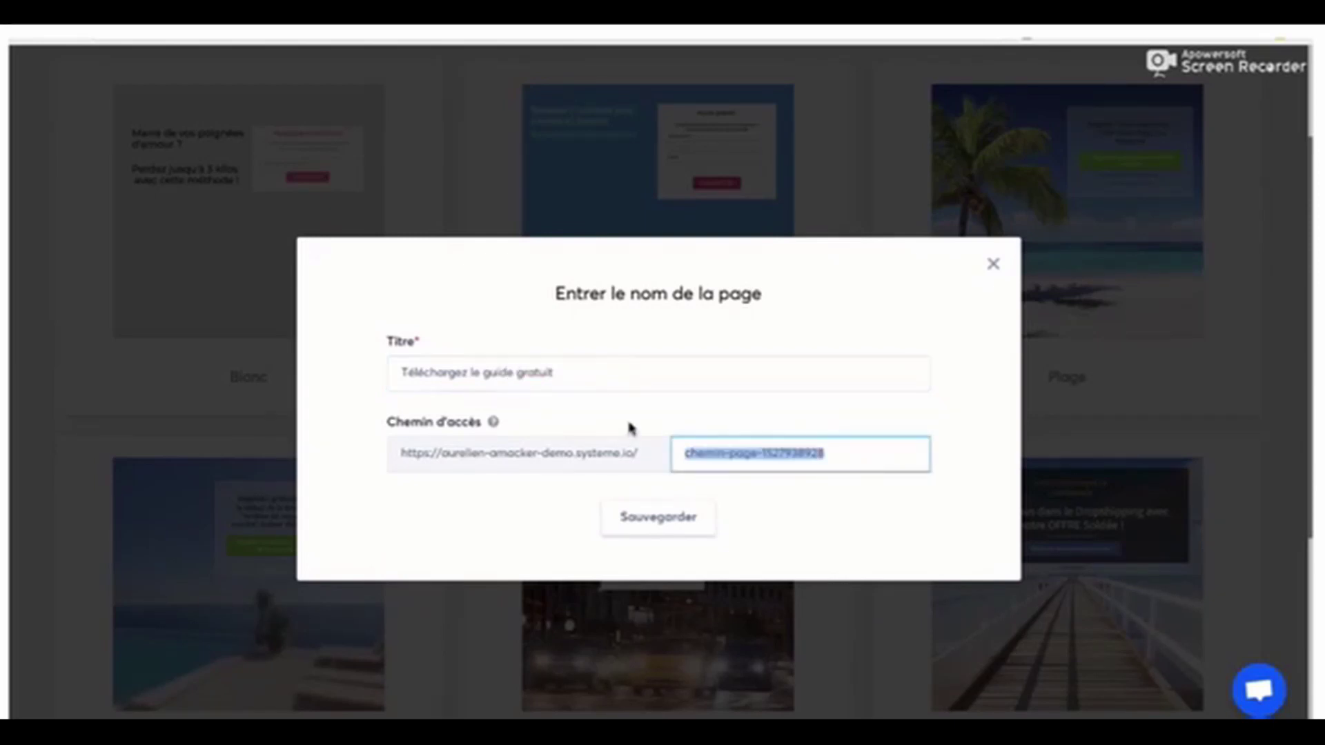
{"action": "type", "text": "guide-gratuit"}
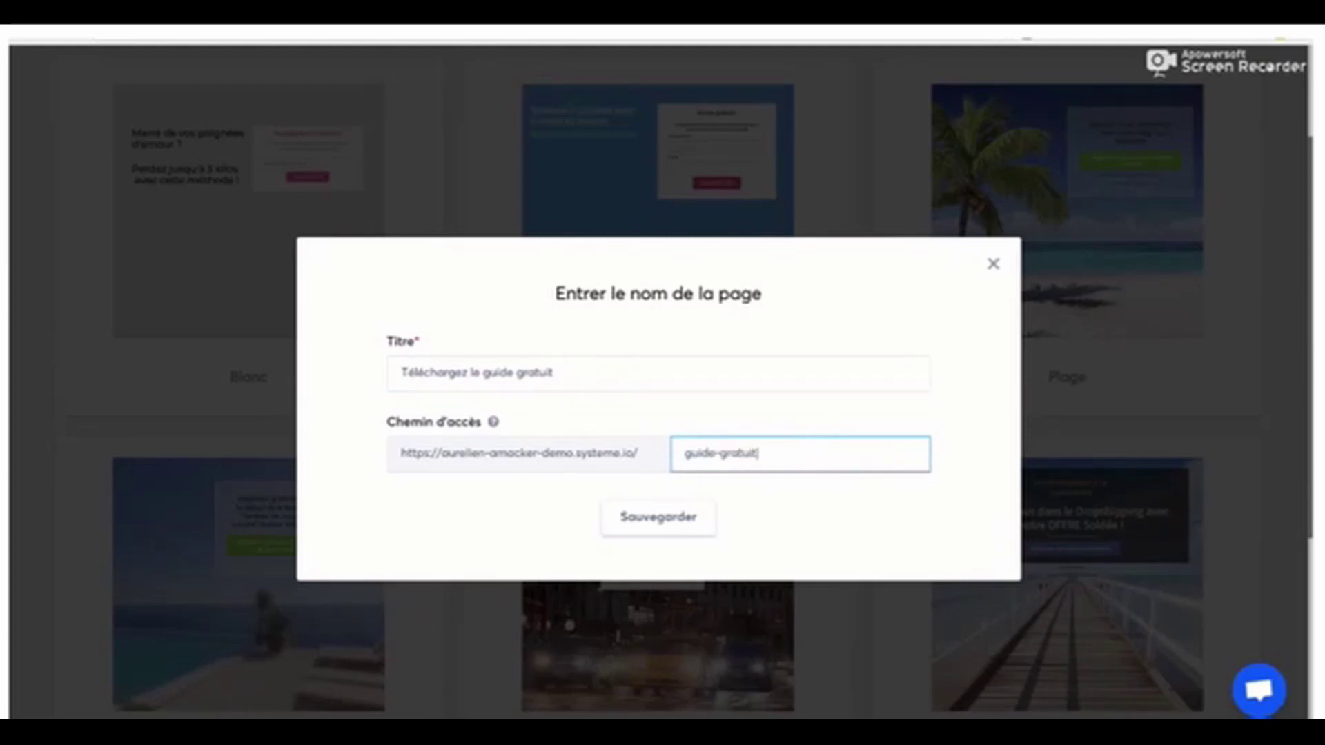
{"action": "left_click", "coordinate": [662, 517]}
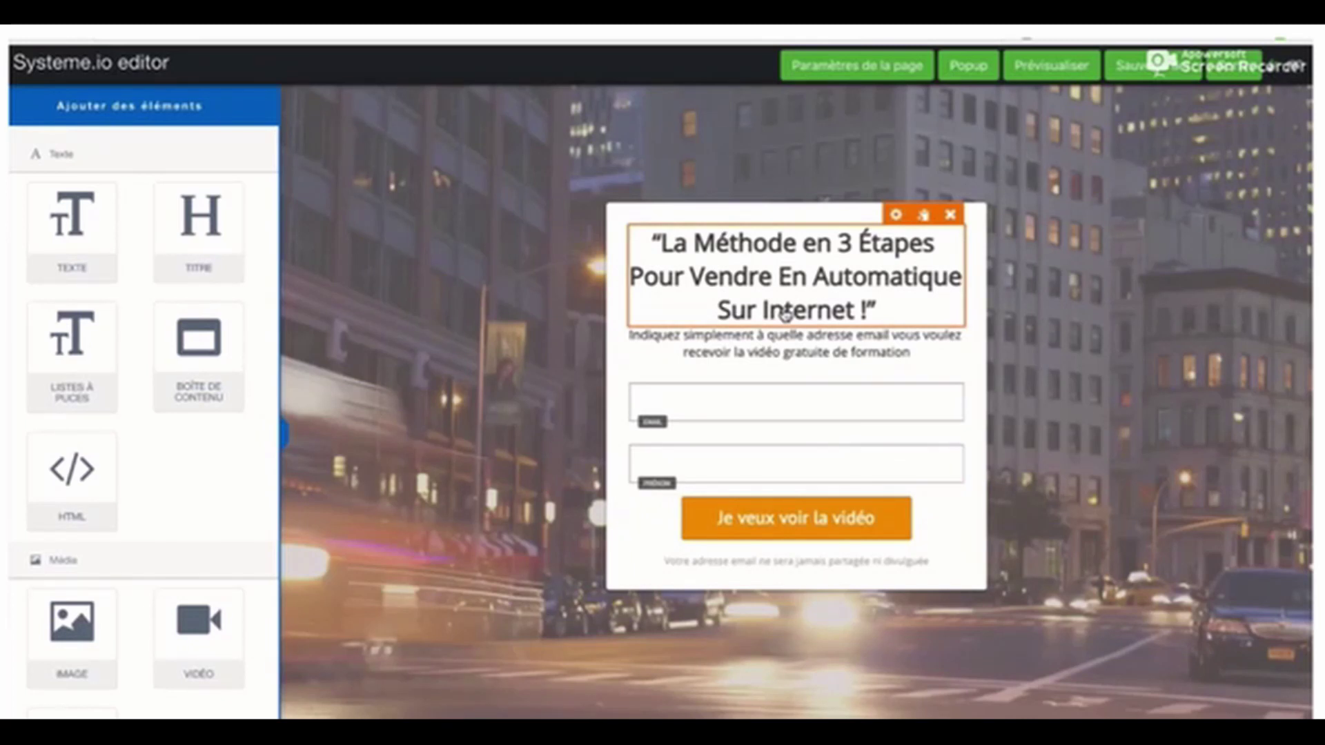
Replace the end of the form headline after "Pour" with "maigrir rapidement", keeping the closing exclamation mark and quotation mark
{"action": "left_click", "coordinate": [822, 279]}
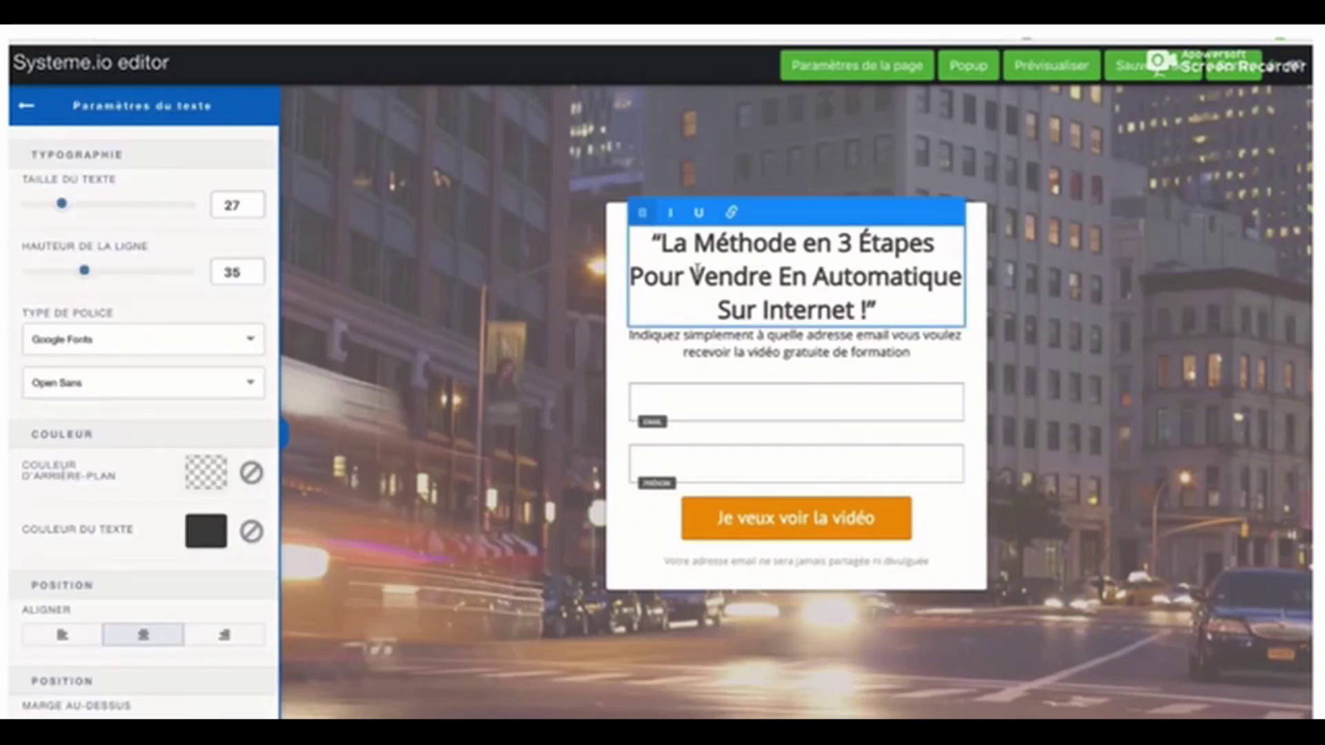
{"action": "left_click_drag", "start_coordinate": [690, 276], "coordinate": [875, 309]}
{"action": "type", "text": "mi"}
{"action": "key", "text": "BackSpace"}
{"action": "type", "text": "ag !”"}
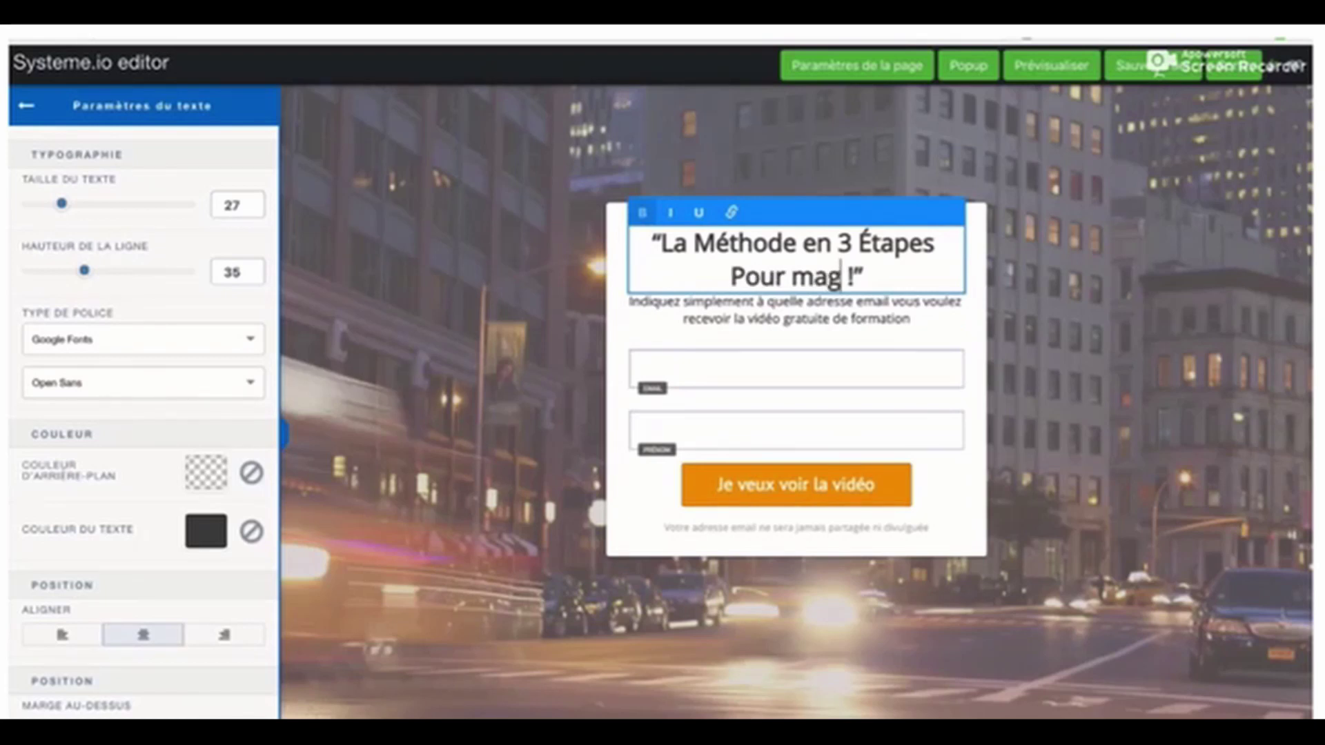
{"action": "key", "text": "BackSpace"}
{"action": "type", "text": "igrir"}
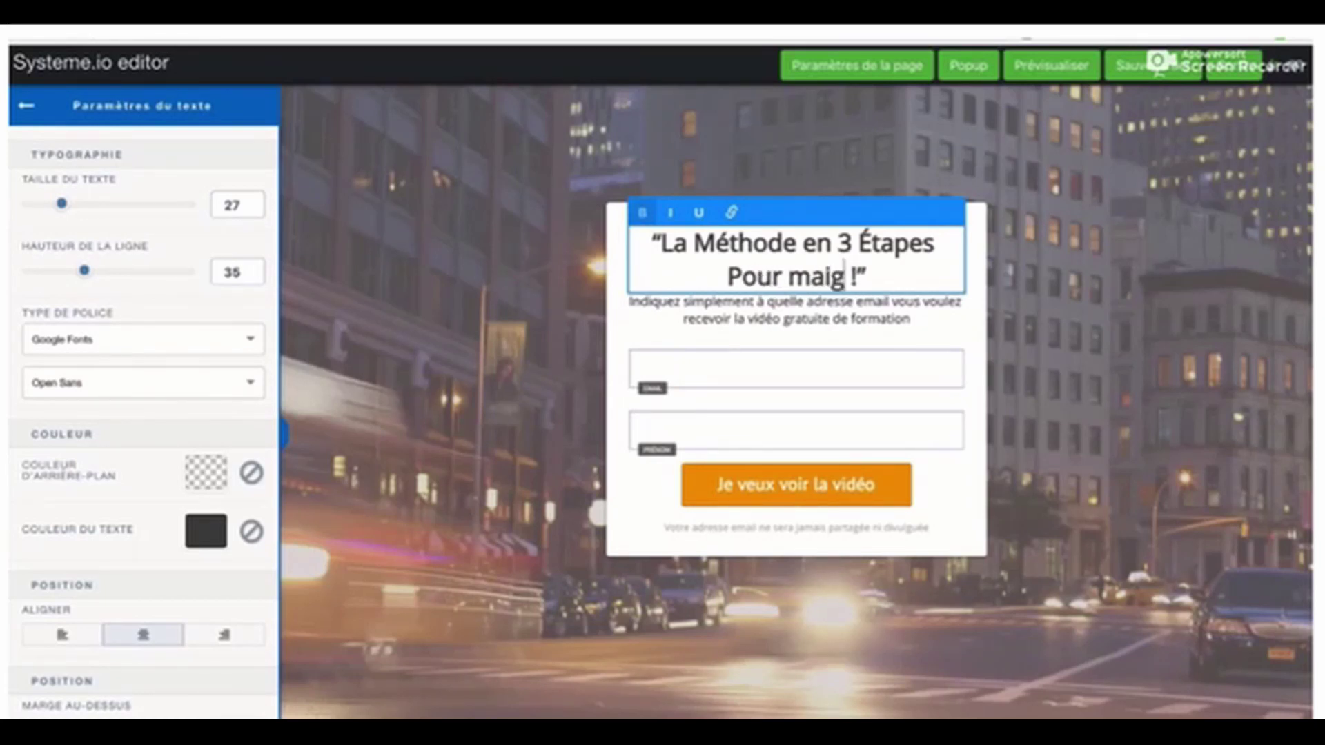
{"action": "type", "text": " rapidement"}
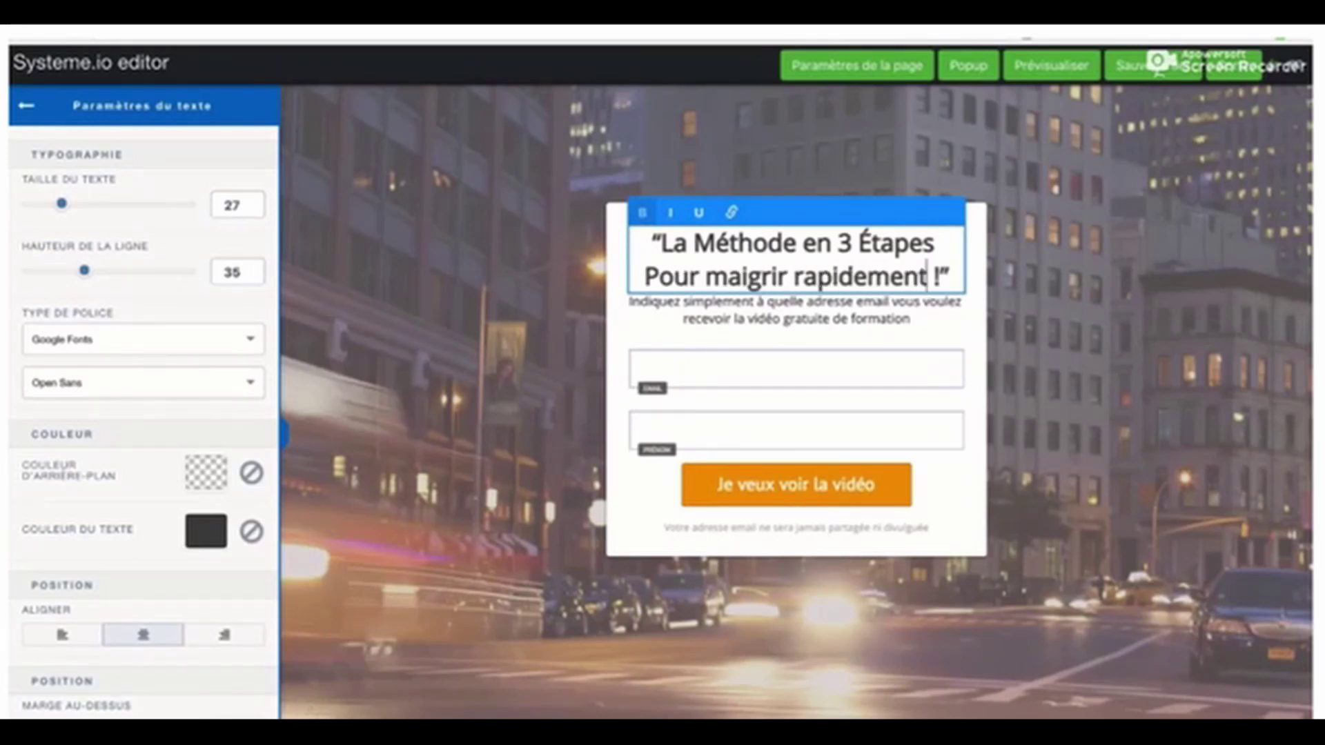
Lowercase the initials in the headline so it reads "La méthode en 3 étapes pour maigrir rapidement !"
{"action": "key", "text": "Delete"}
{"action": "type", "text": "p"}
{"action": "left_click", "coordinate": [715, 243]}
{"action": "key", "text": "BackSpace"}
{"action": "type", "text": "m"}
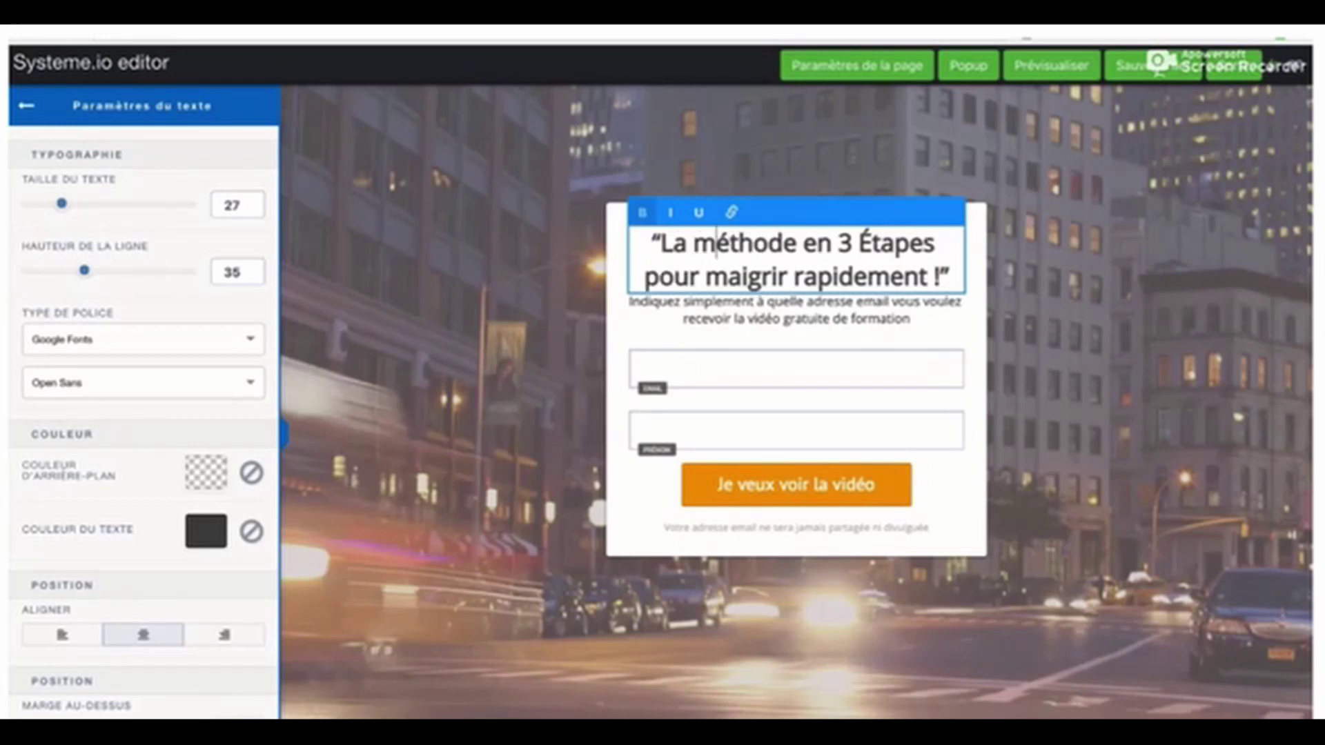
{"action": "left_click", "coordinate": [872, 249]}
{"action": "key", "text": "BackSpace"}
{"action": "type", "text": "é"}
{"action": "left_click", "coordinate": [825, 317]}
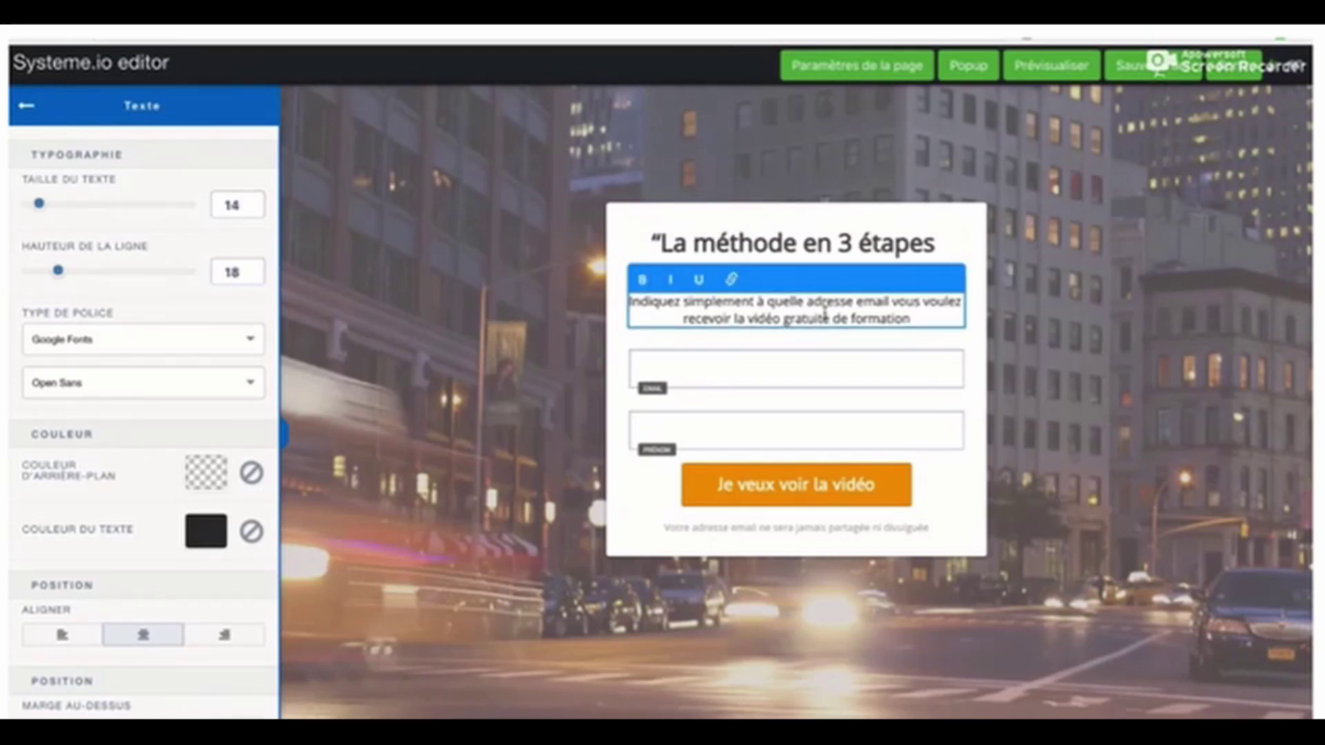
{"action": "left_click", "coordinate": [1002, 364]}
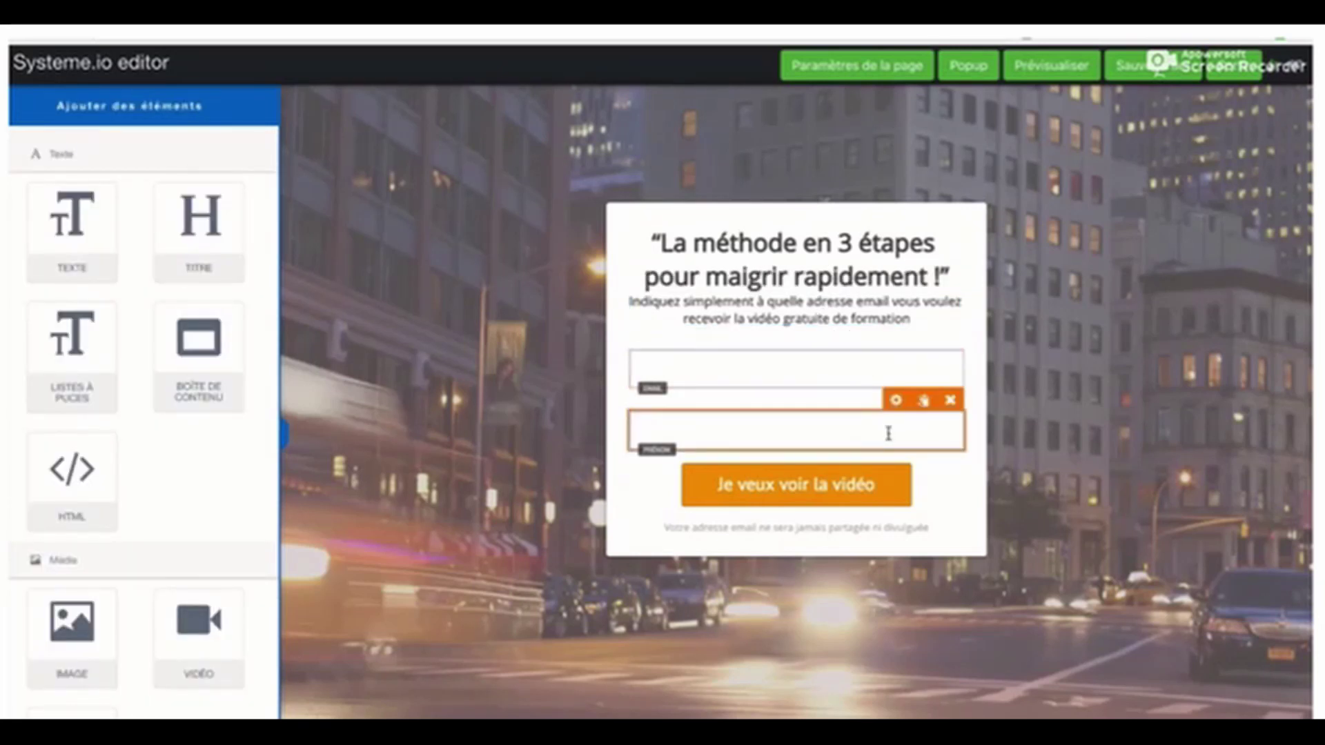
Delete the first-name field from the opt-in form and save the page
{"action": "left_click", "coordinate": [950, 400]}
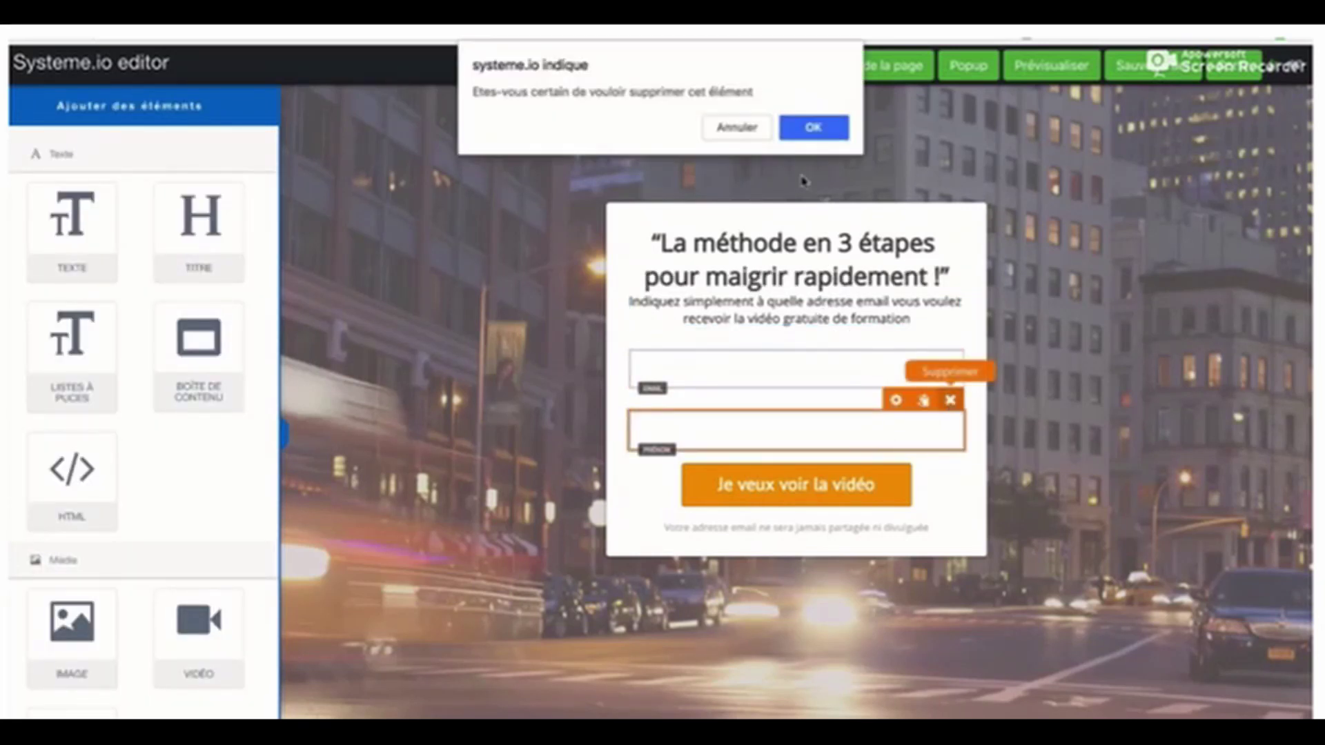
{"action": "left_click", "coordinate": [813, 127]}
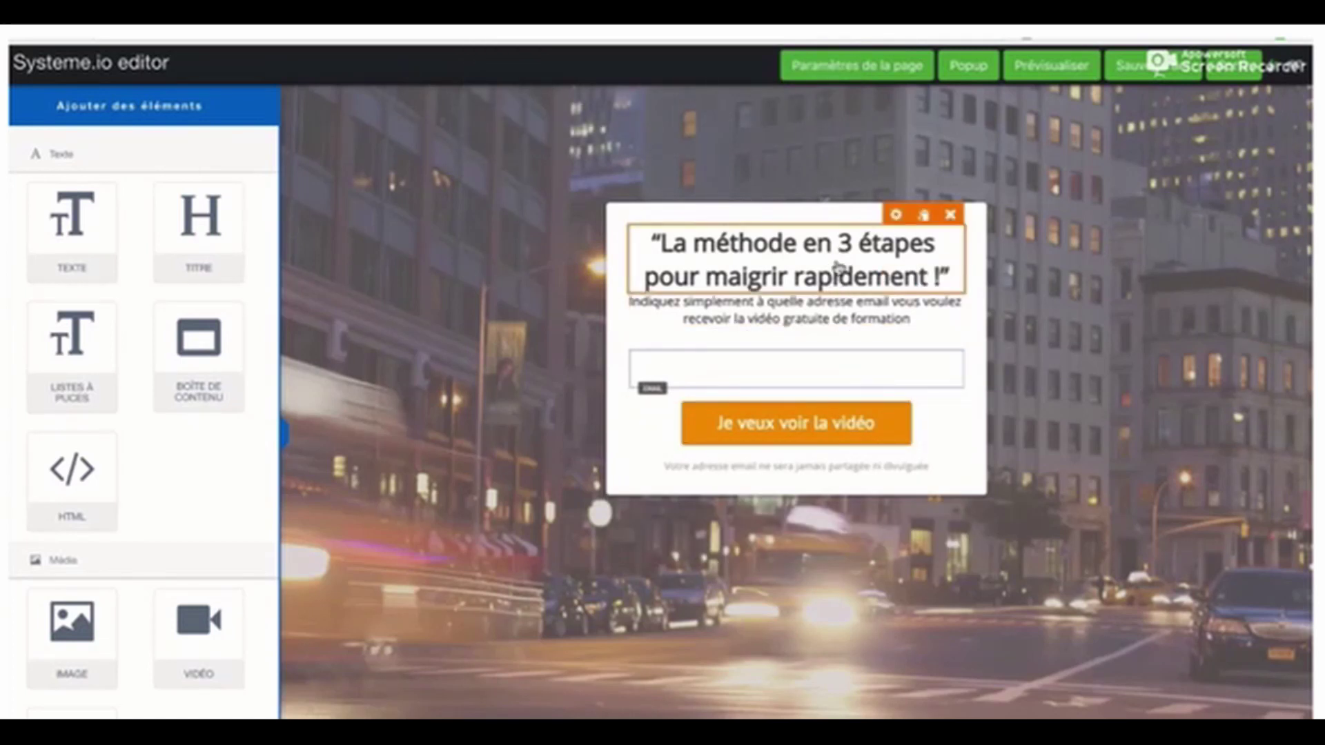
{"action": "left_click", "coordinate": [1155, 78]}
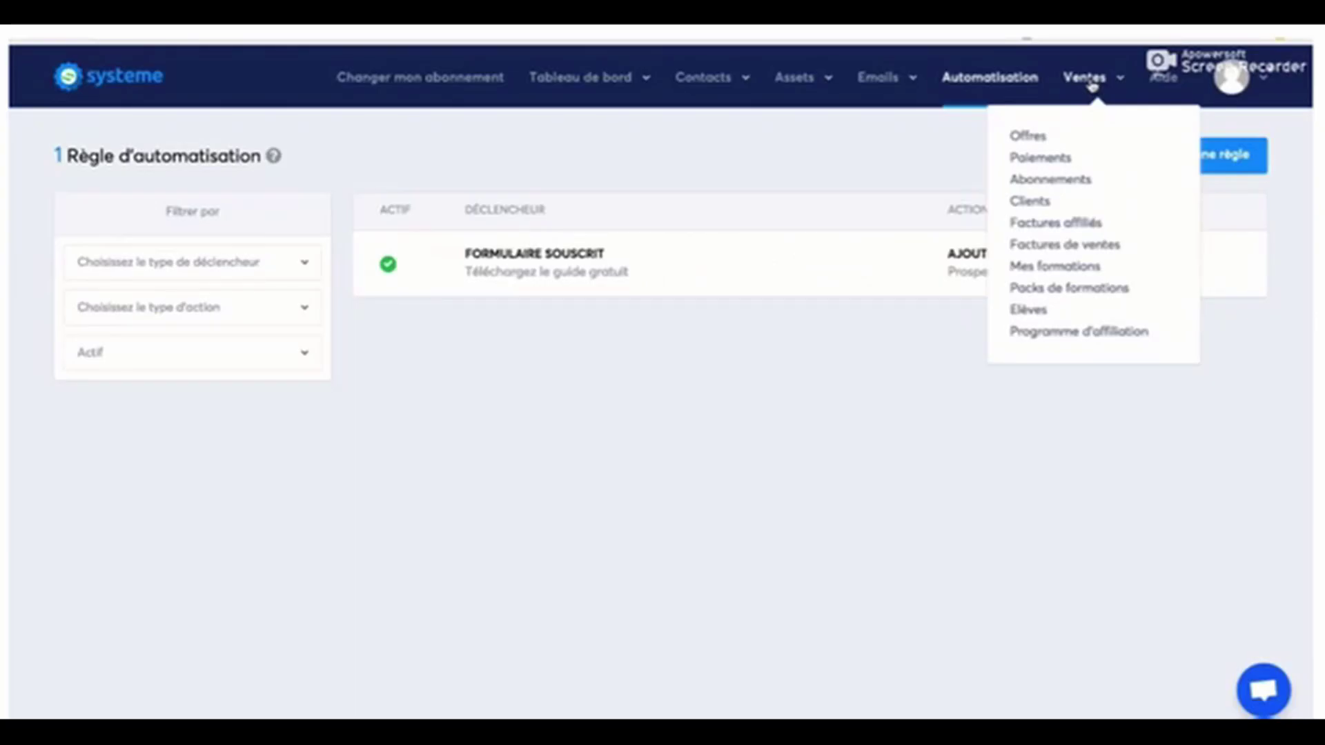
Create a new course with "Maigrir en 31 jours" as both its name and description, and save it
{"action": "left_click", "coordinate": [1055, 266]}
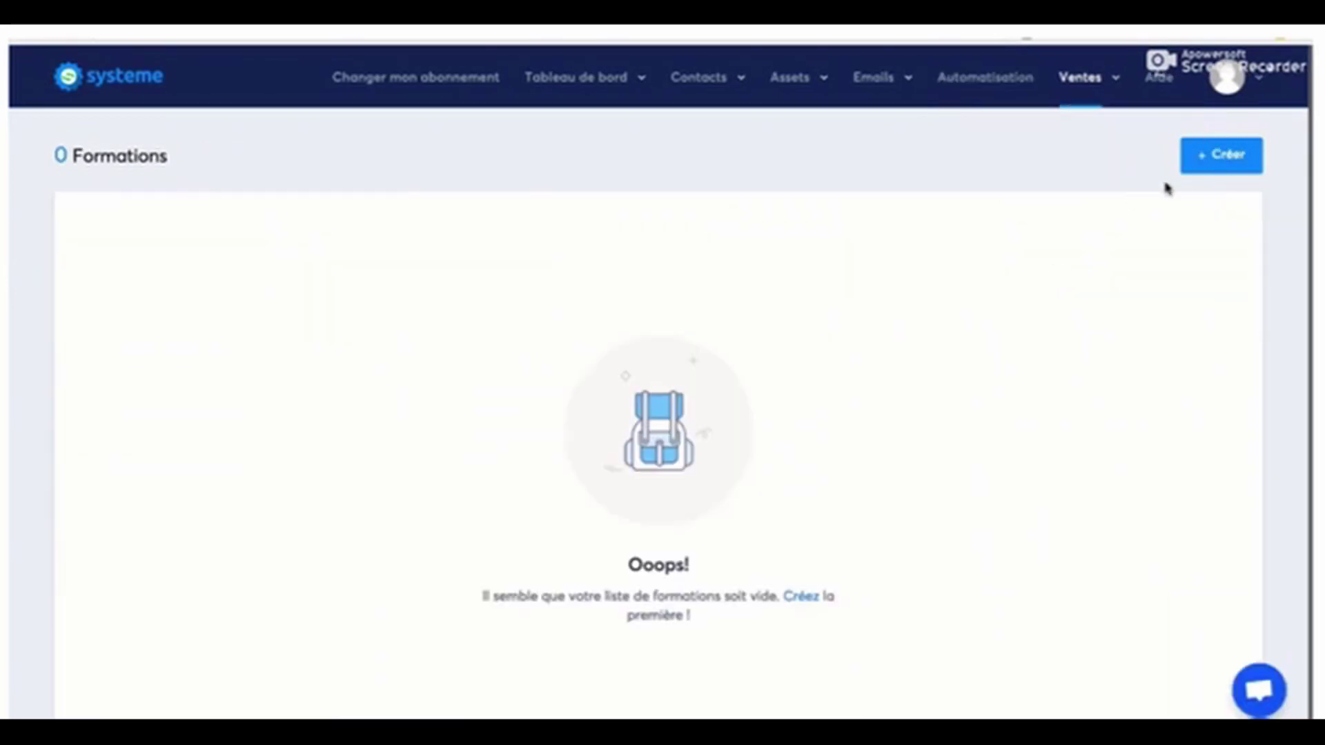
{"action": "left_click", "coordinate": [1211, 158]}
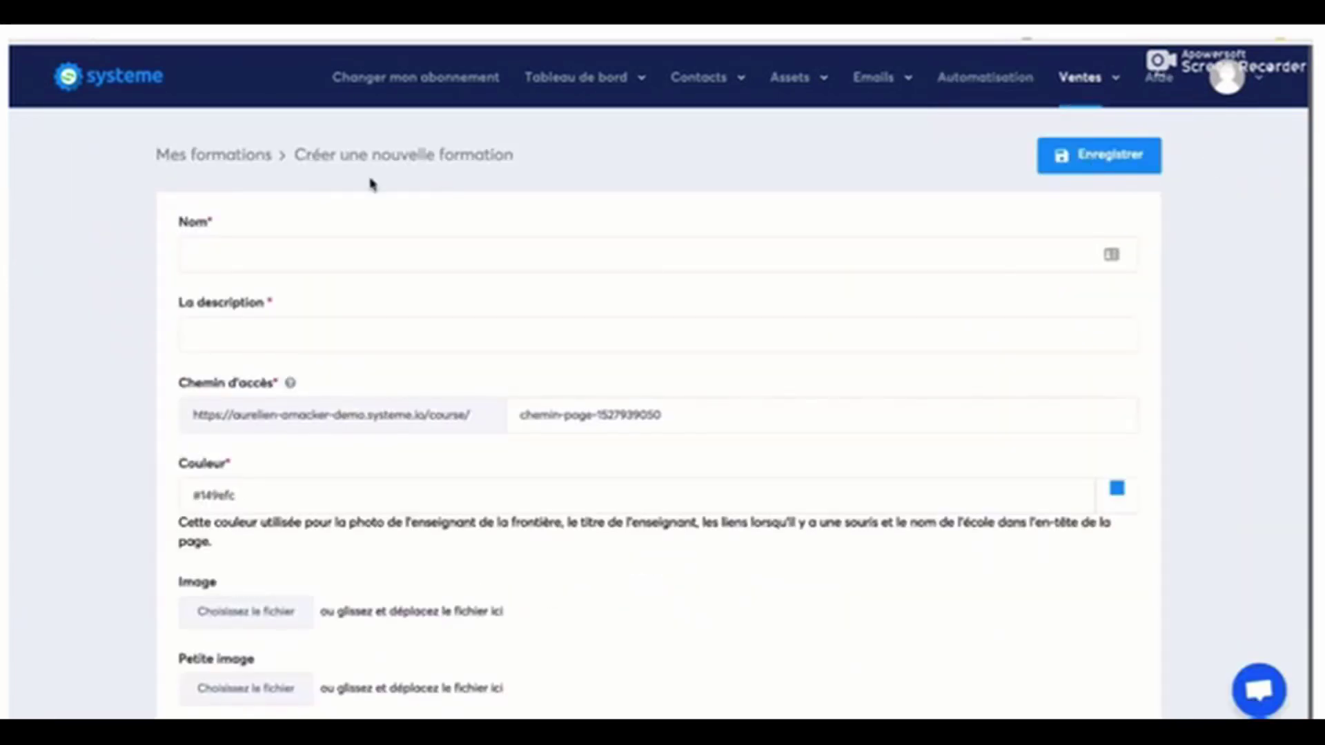
{"action": "left_click", "coordinate": [221, 257]}
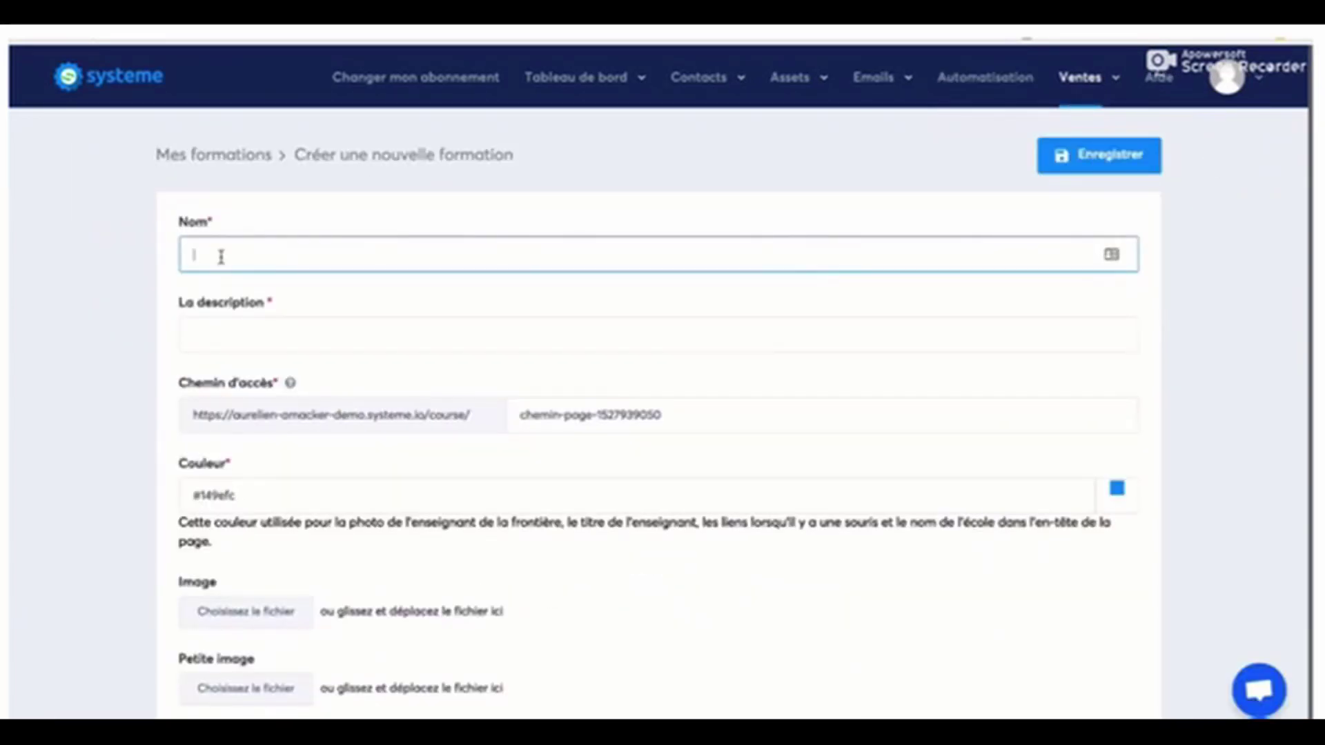
{"action": "type", "text": "Moi"}
{"action": "left_click_drag", "start_coordinate": [294, 256], "coordinate": [187, 256]}
{"action": "key", "text": "ctrl+c"}
{"action": "left_click", "coordinate": [220, 323]}
{"action": "key", "text": "ctrl+v"}
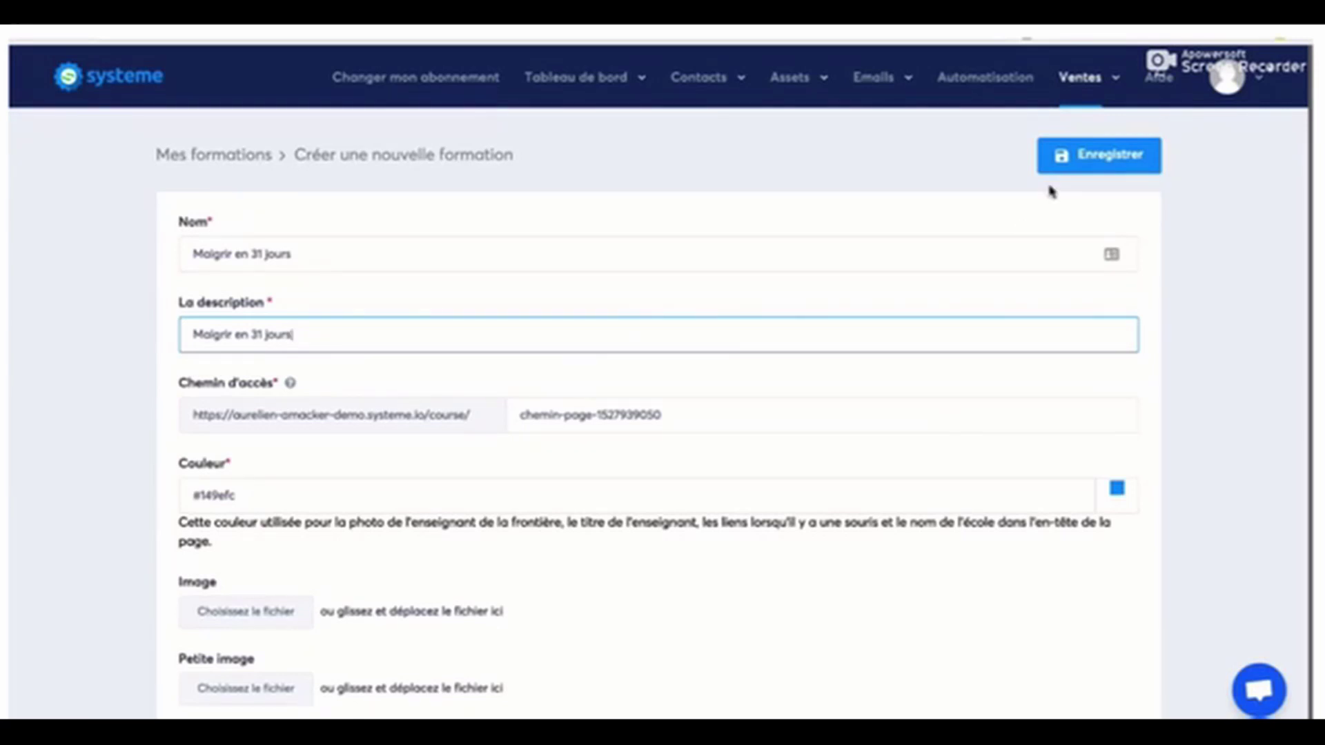
{"action": "left_click", "coordinate": [1111, 159]}
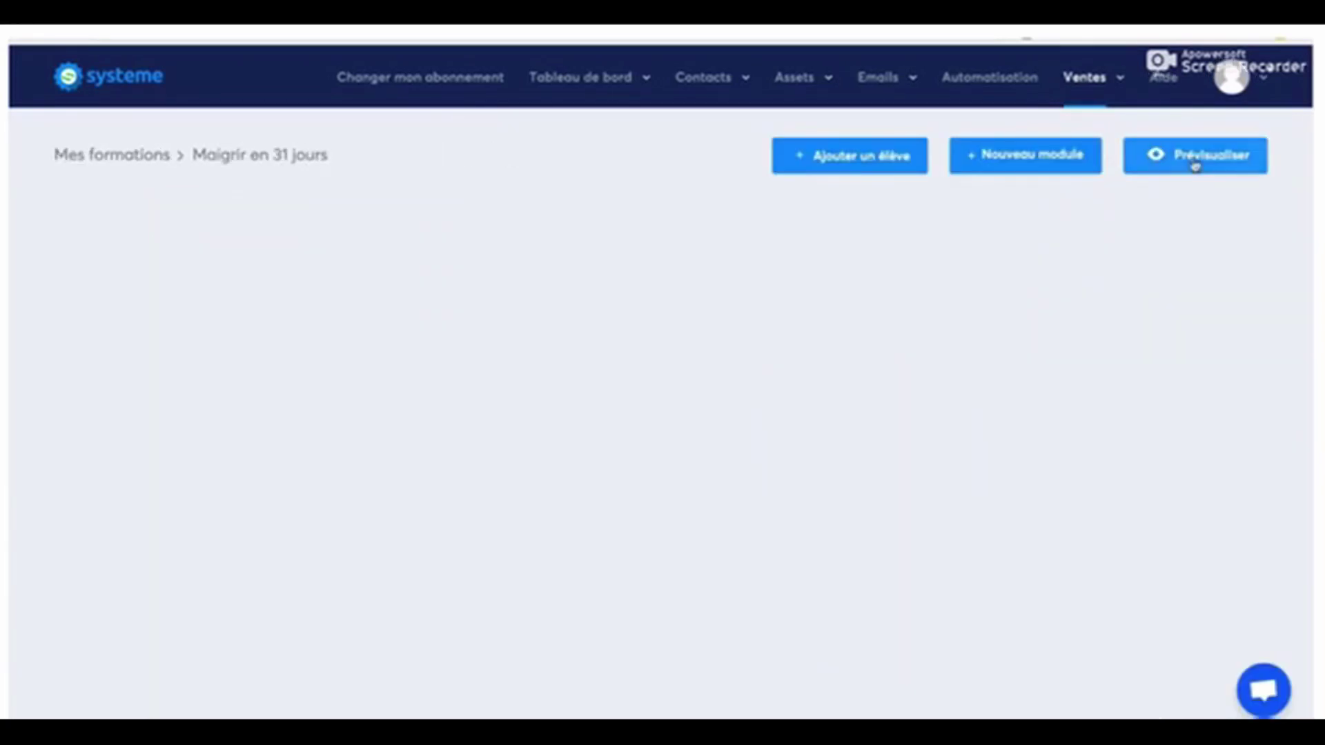
Add a module named "Module 1" to the course and create a chapter named "Chapitre 1" in it
{"action": "left_click", "coordinate": [1037, 163]}
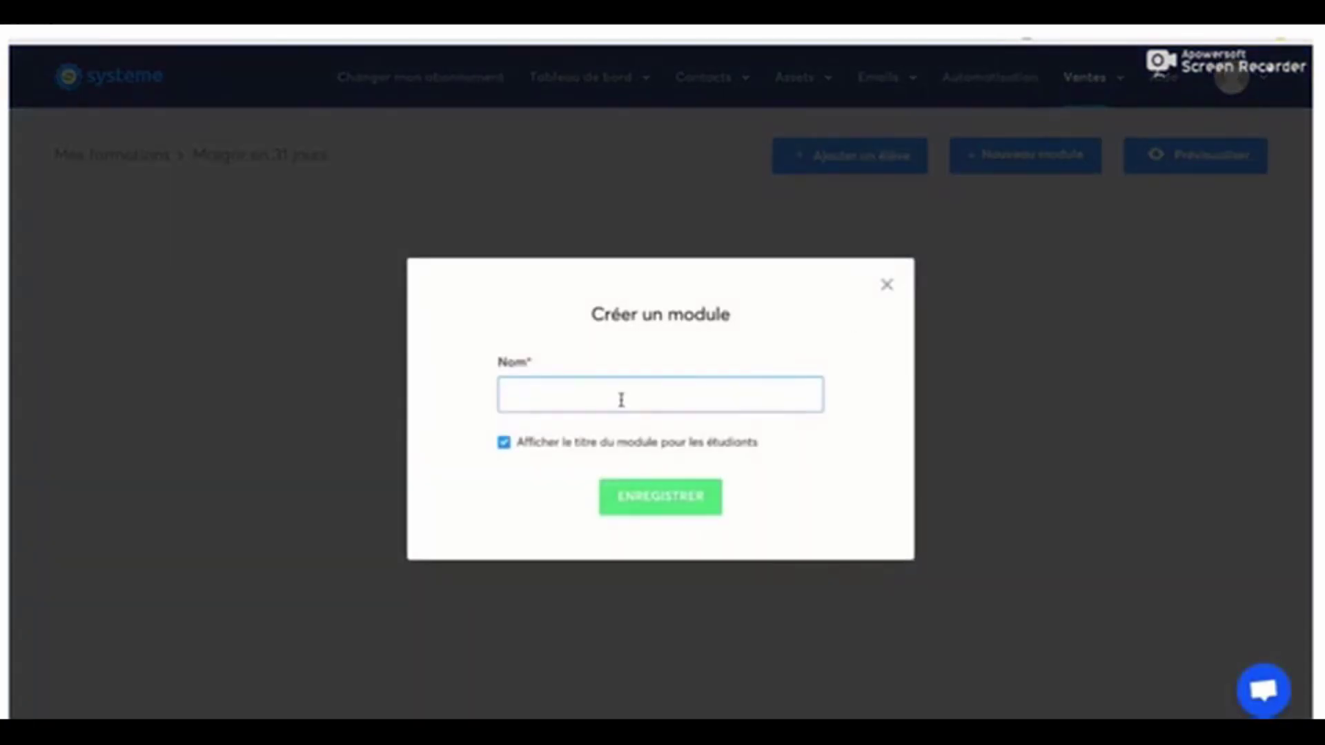
{"action": "type", "text": "Module 1"}
{"action": "left_click", "coordinate": [648, 497]}
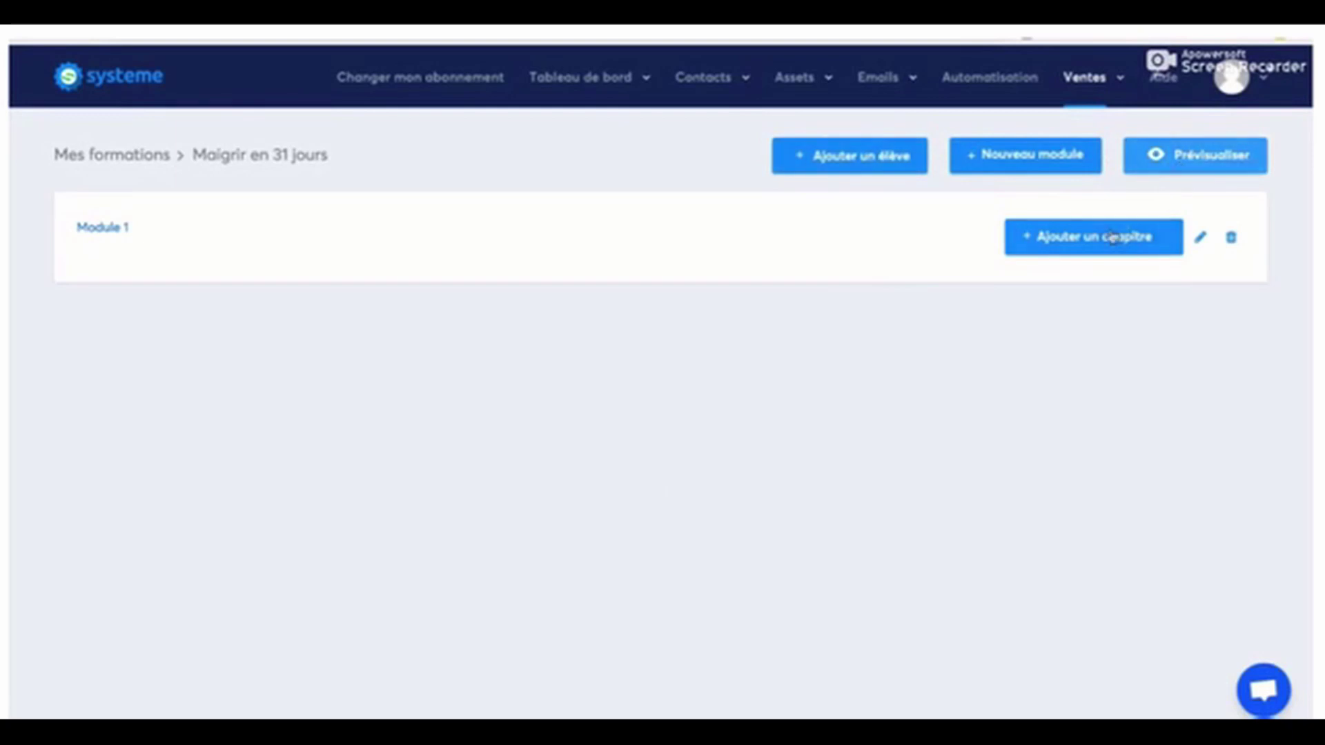
{"action": "left_click", "coordinate": [1092, 238]}
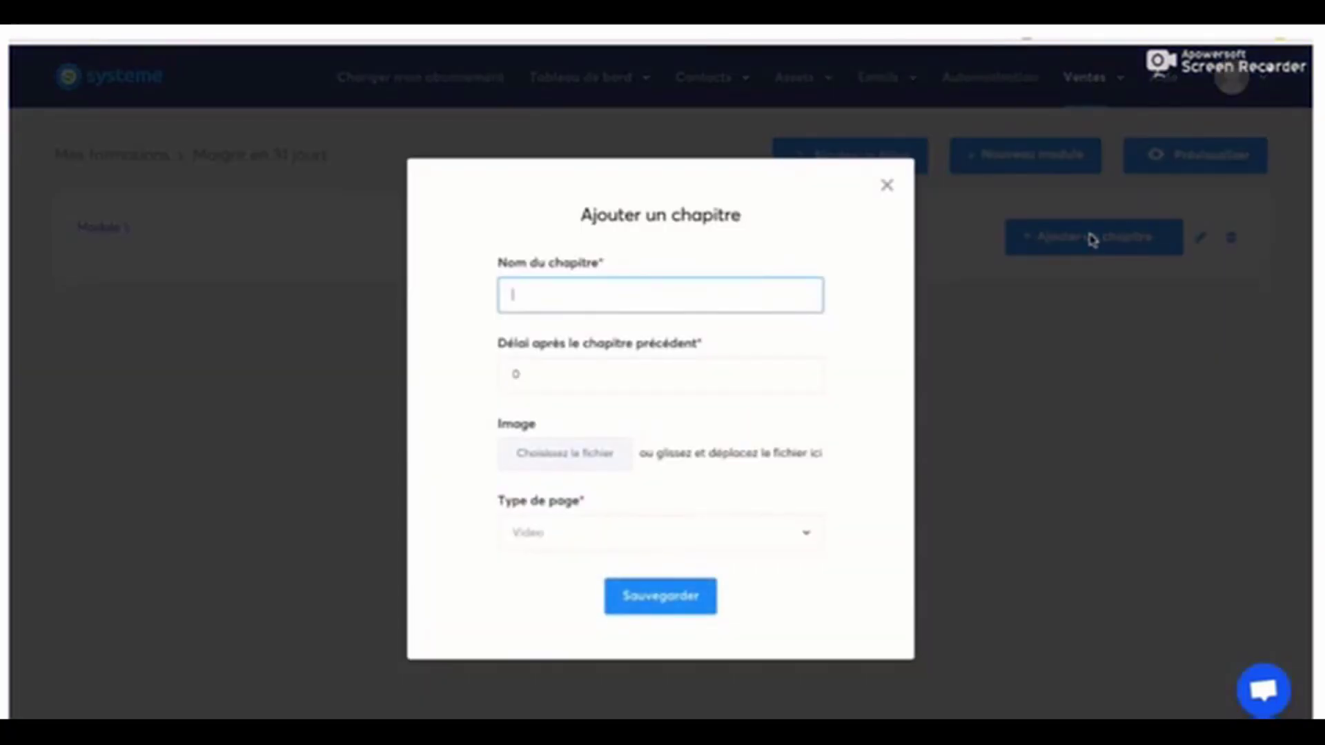
{"action": "type", "text": "Chapitre 1"}
{"action": "left_click", "coordinate": [627, 597]}
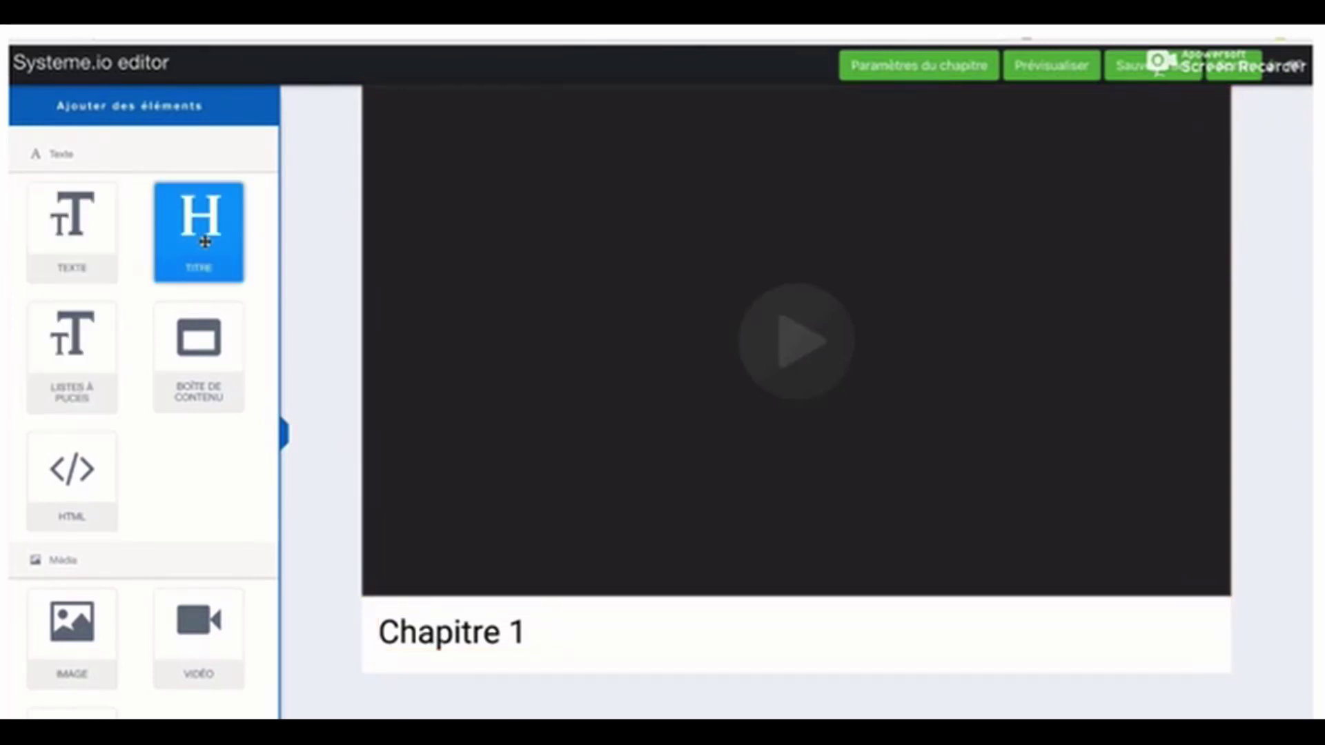
Insert a headline element above the video and change its text to "Chapitre 1"
{"action": "left_click_drag", "start_coordinate": [205, 241], "coordinate": [532, 87]}
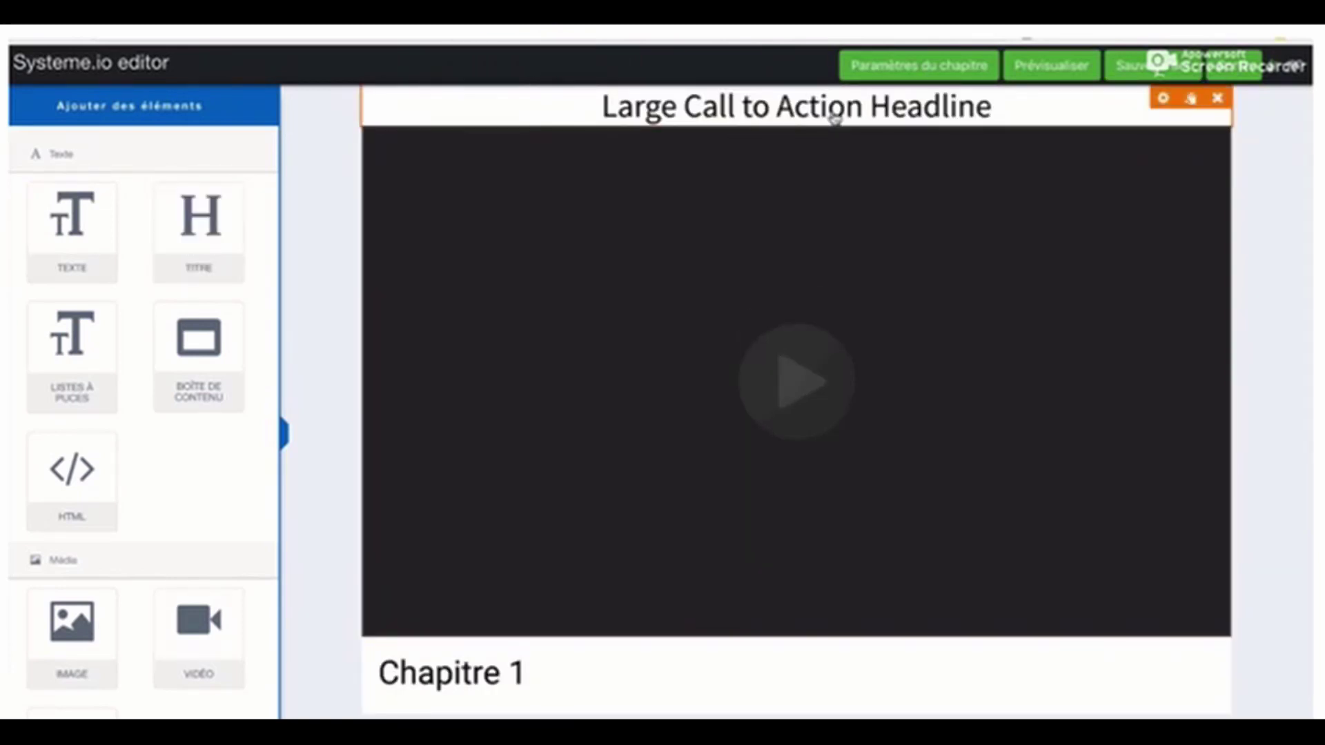
{"action": "left_click", "coordinate": [859, 118]}
{"action": "left_click_drag", "start_coordinate": [990, 108], "coordinate": [604, 113]}
{"action": "type", "text": "Chap"}
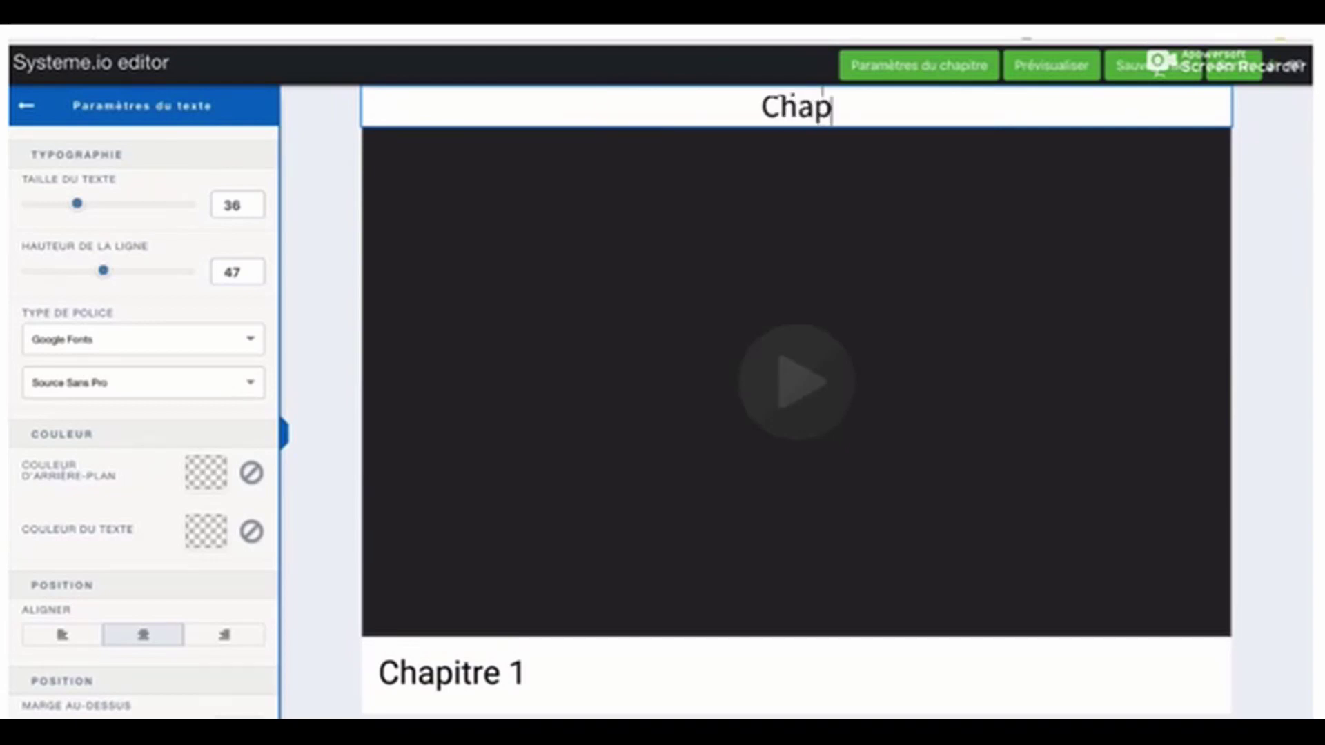
{"action": "type", "text": "itre 1"}
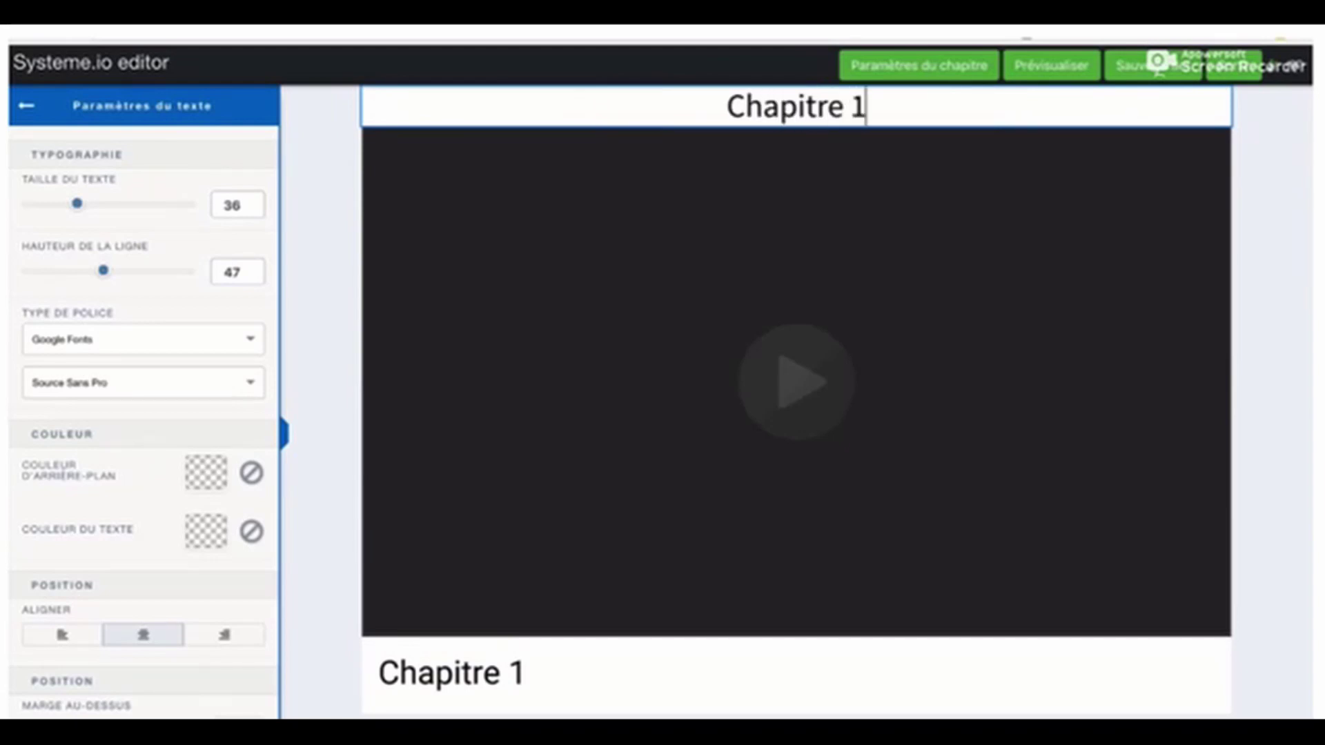
{"action": "left_click", "coordinate": [1246, 261]}
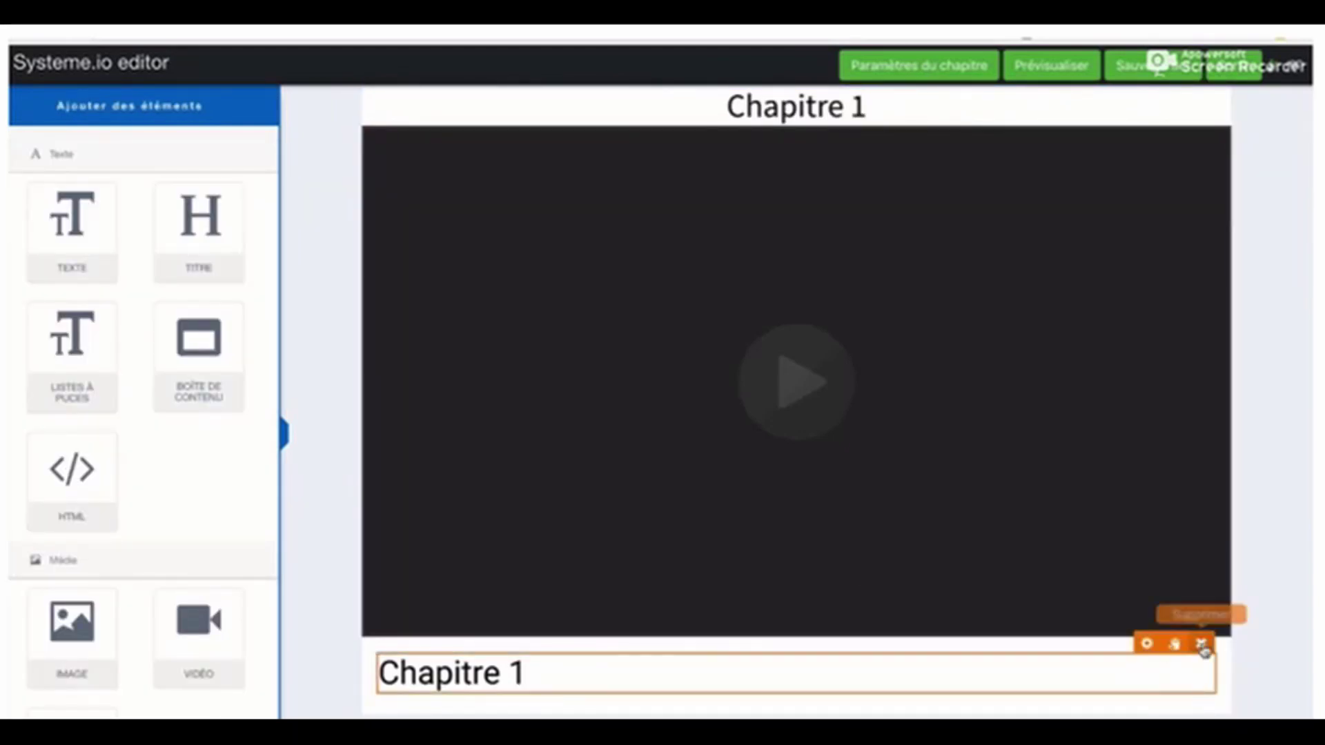
Delete the "Chapitre 1" text below the video and place a content box in the empty column
{"action": "left_click", "coordinate": [1202, 645]}
{"action": "left_click", "coordinate": [815, 129]}
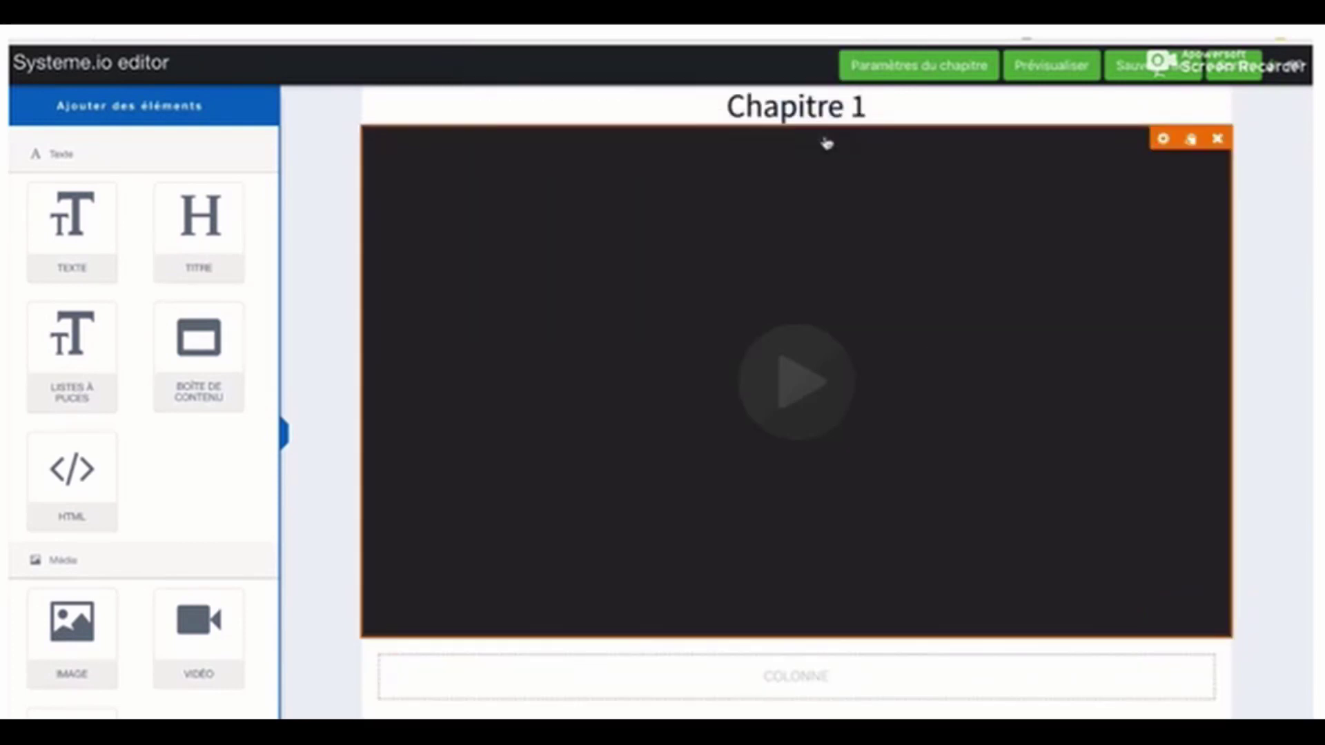
{"action": "left_click_drag", "start_coordinate": [73, 228], "coordinate": [65, 255]}
{"action": "scroll", "coordinate": [76, 475], "scroll_direction": "down", "scroll_amount": 5}
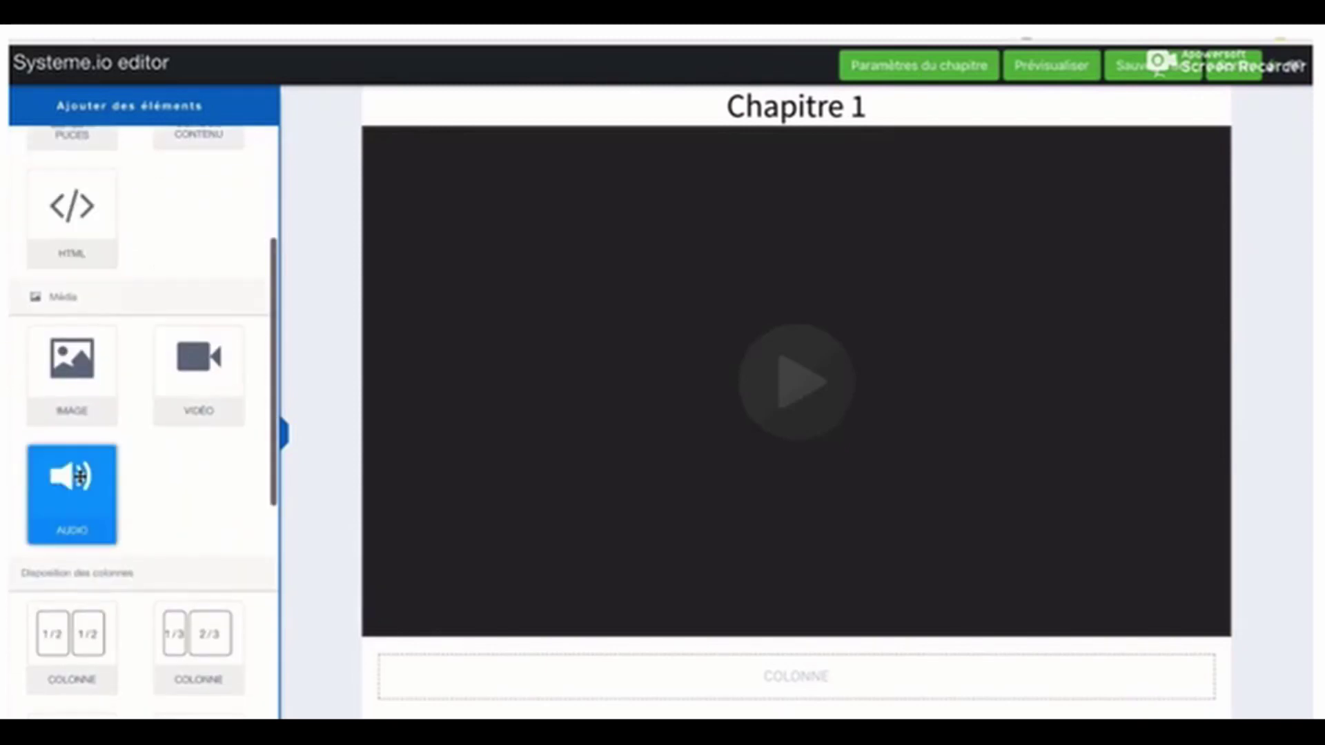
{"action": "scroll", "coordinate": [80, 476], "scroll_direction": "down", "scroll_amount": 7}
{"action": "scroll", "coordinate": [80, 476], "scroll_direction": "up", "scroll_amount": 12}
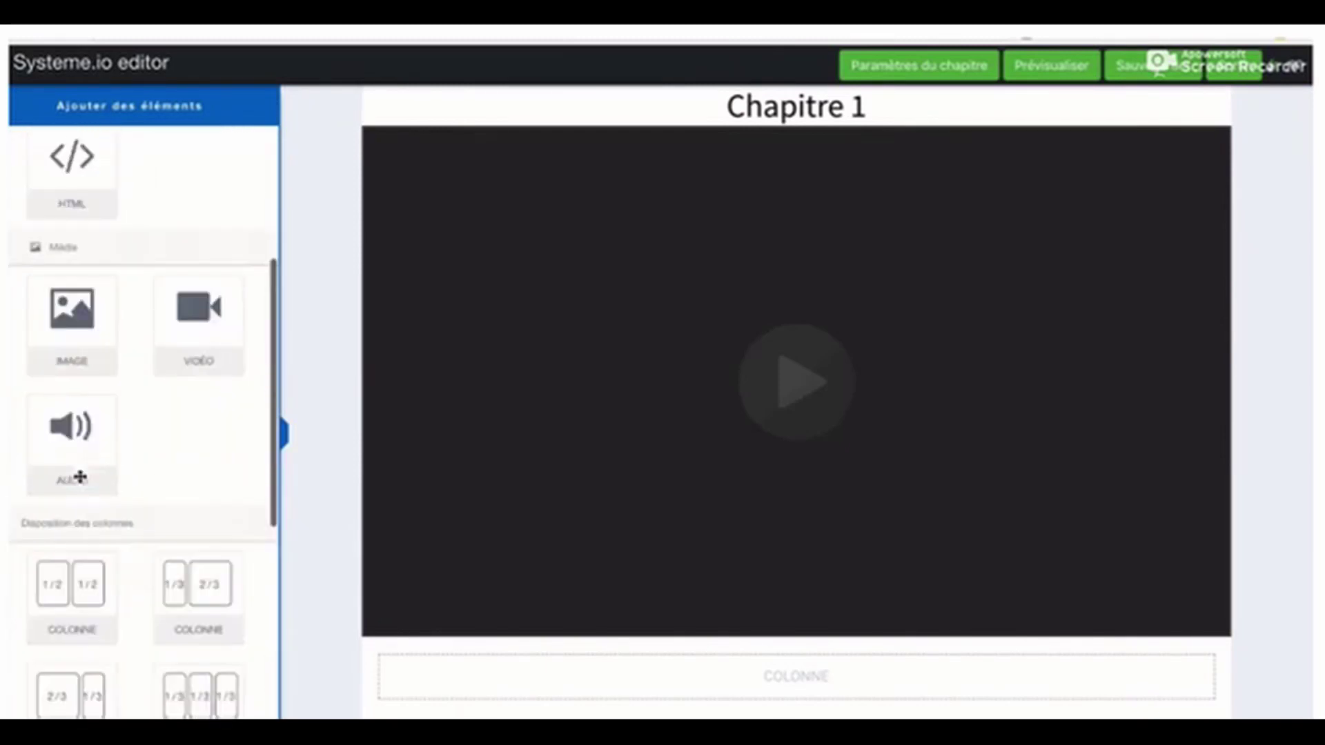
{"action": "left_click_drag", "start_coordinate": [207, 345], "coordinate": [461, 678]}
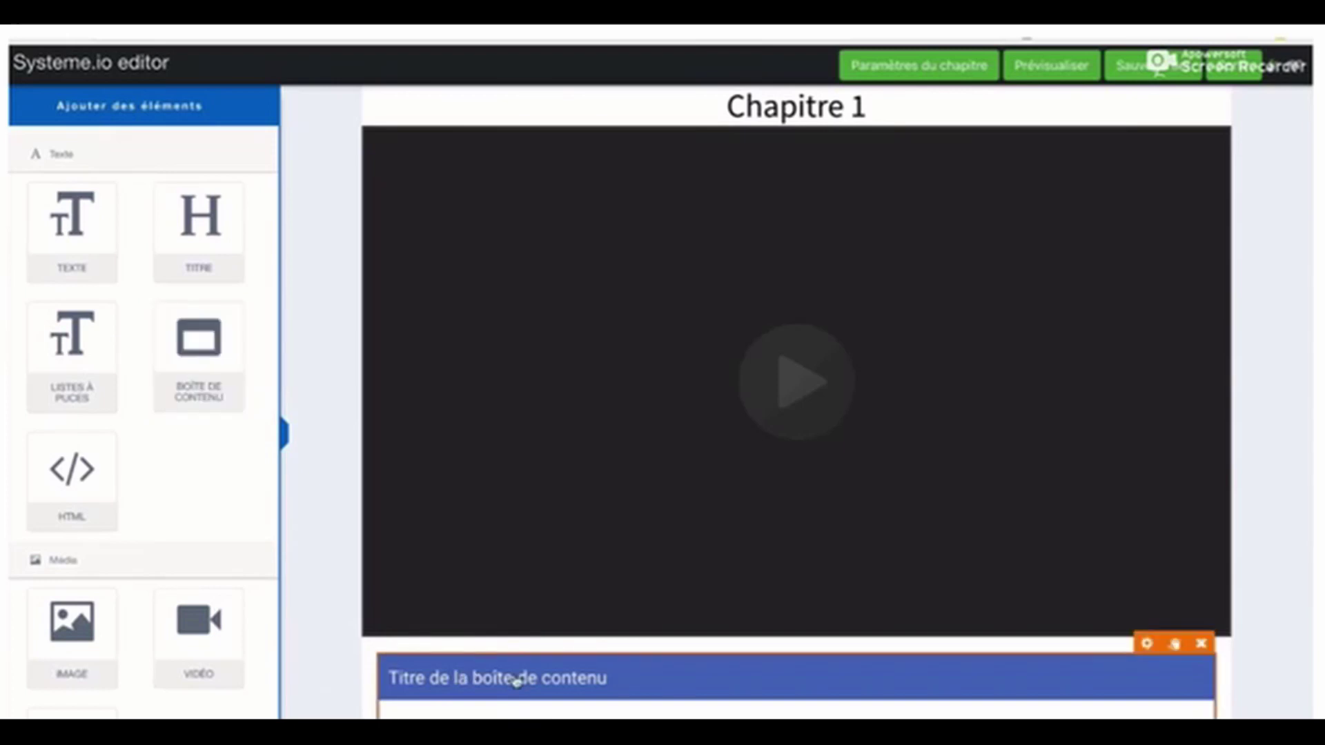
Set the content box's header title to "Ressources", then save the chapter and exit the editor
{"action": "left_click", "coordinate": [1146, 643]}
{"action": "triple_click", "coordinate": [223, 519]}
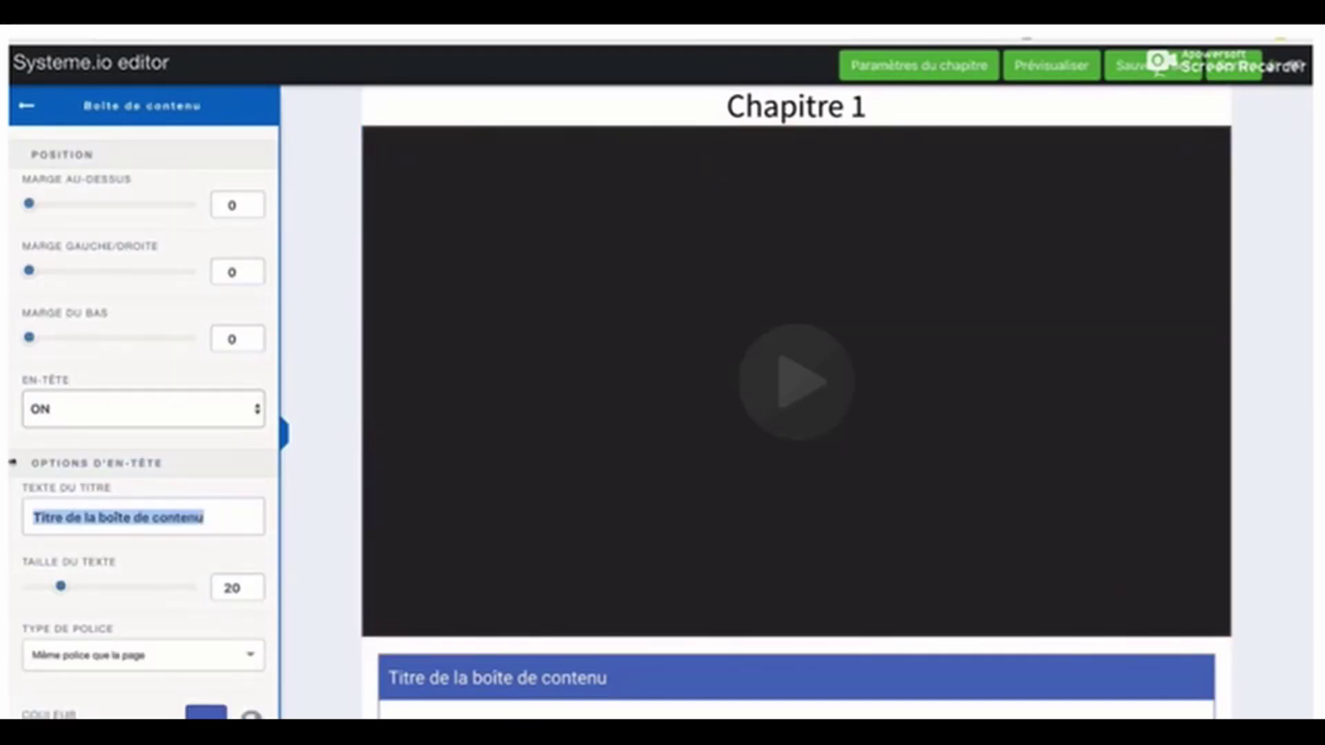
{"action": "type", "text": "Ressources"}
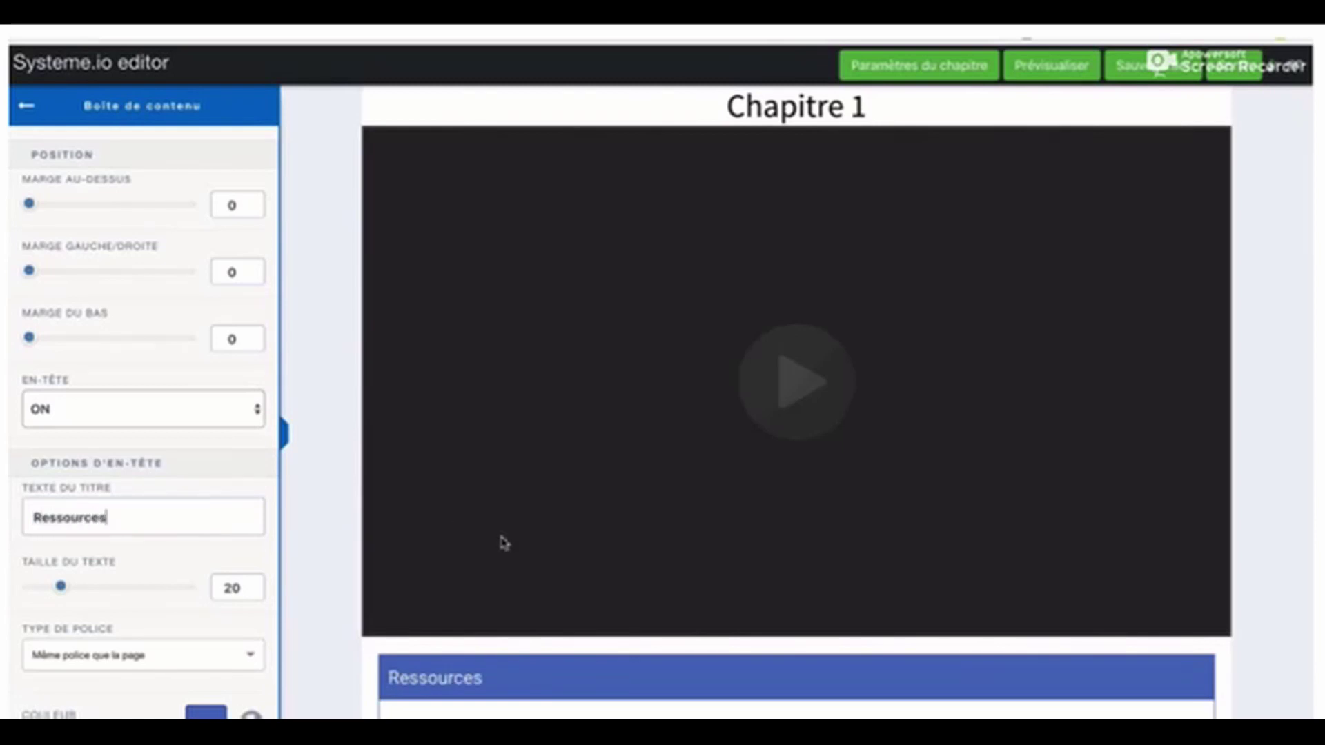
{"action": "left_click", "coordinate": [1268, 488]}
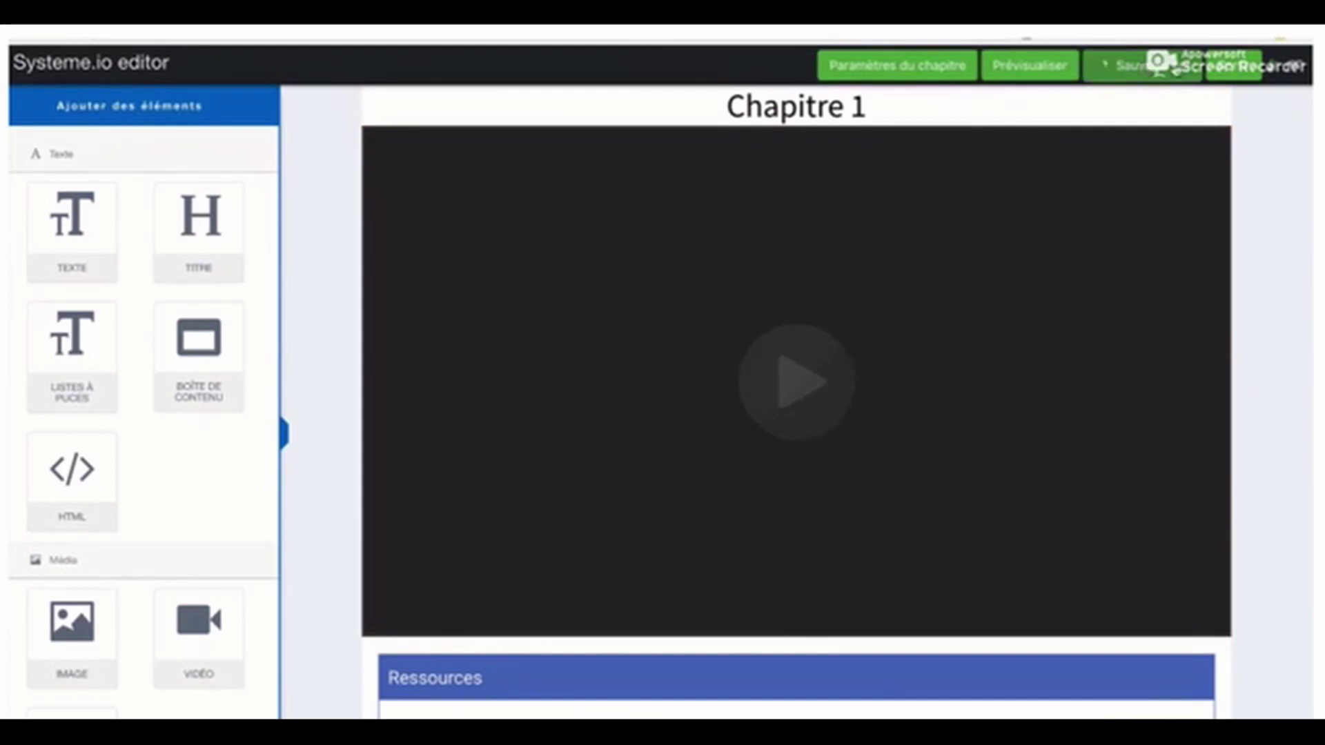
{"action": "left_click", "coordinate": [1233, 79]}
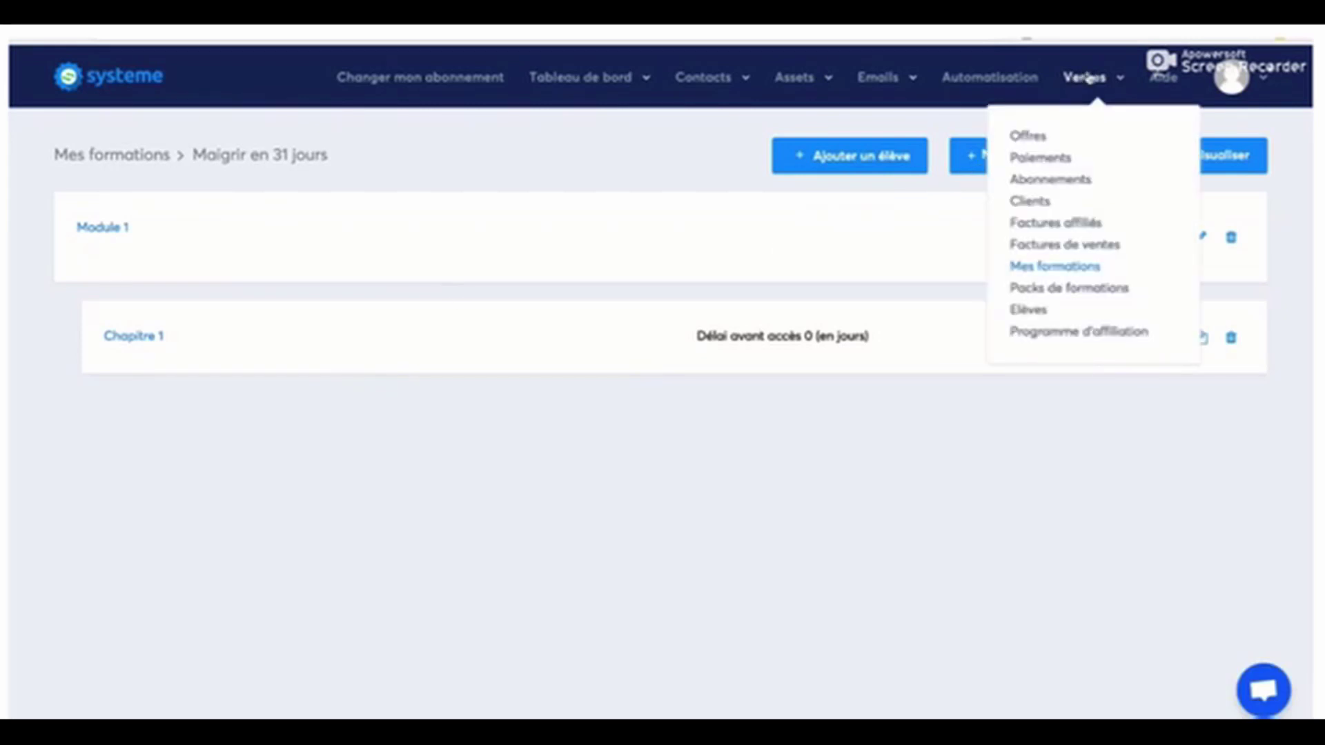
Start a new sales page in the pages and forms area, choosing the "Page de vente texte" template
{"action": "mouse_move", "coordinate": [600, 135]}
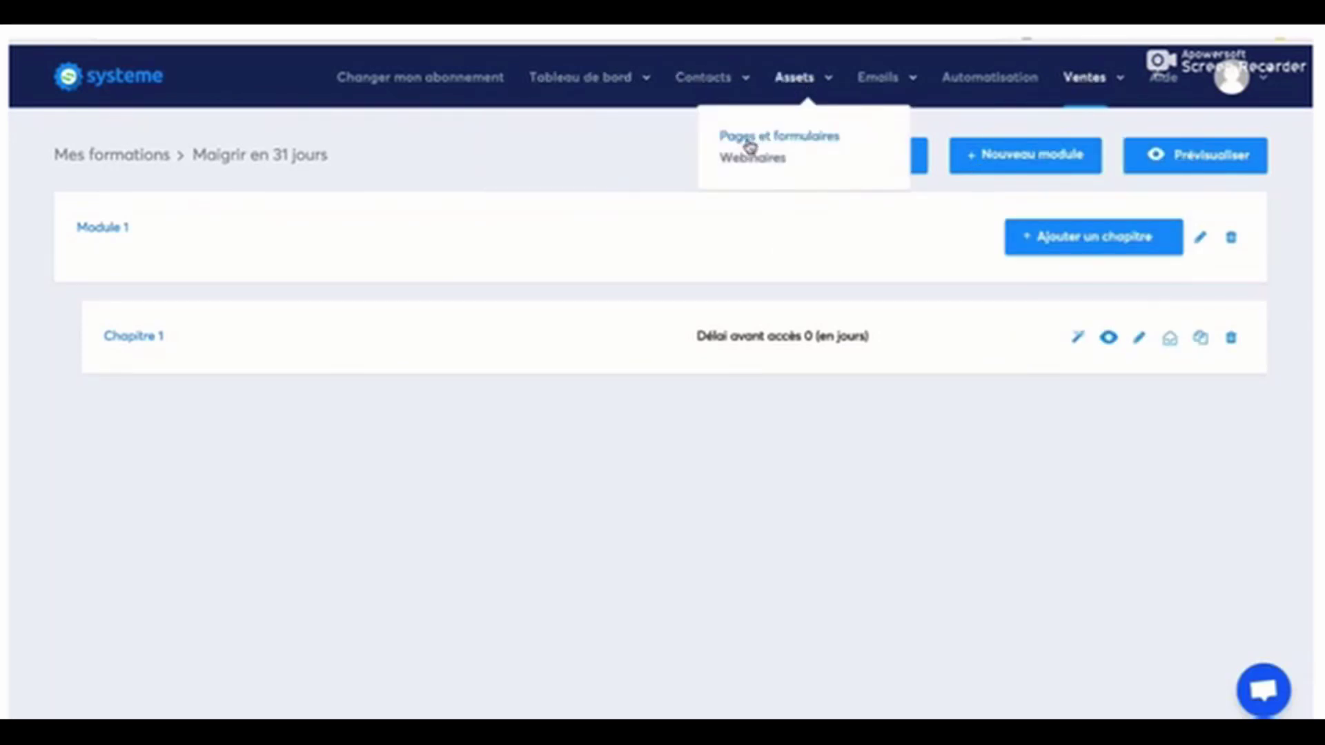
{"action": "left_click", "coordinate": [750, 138]}
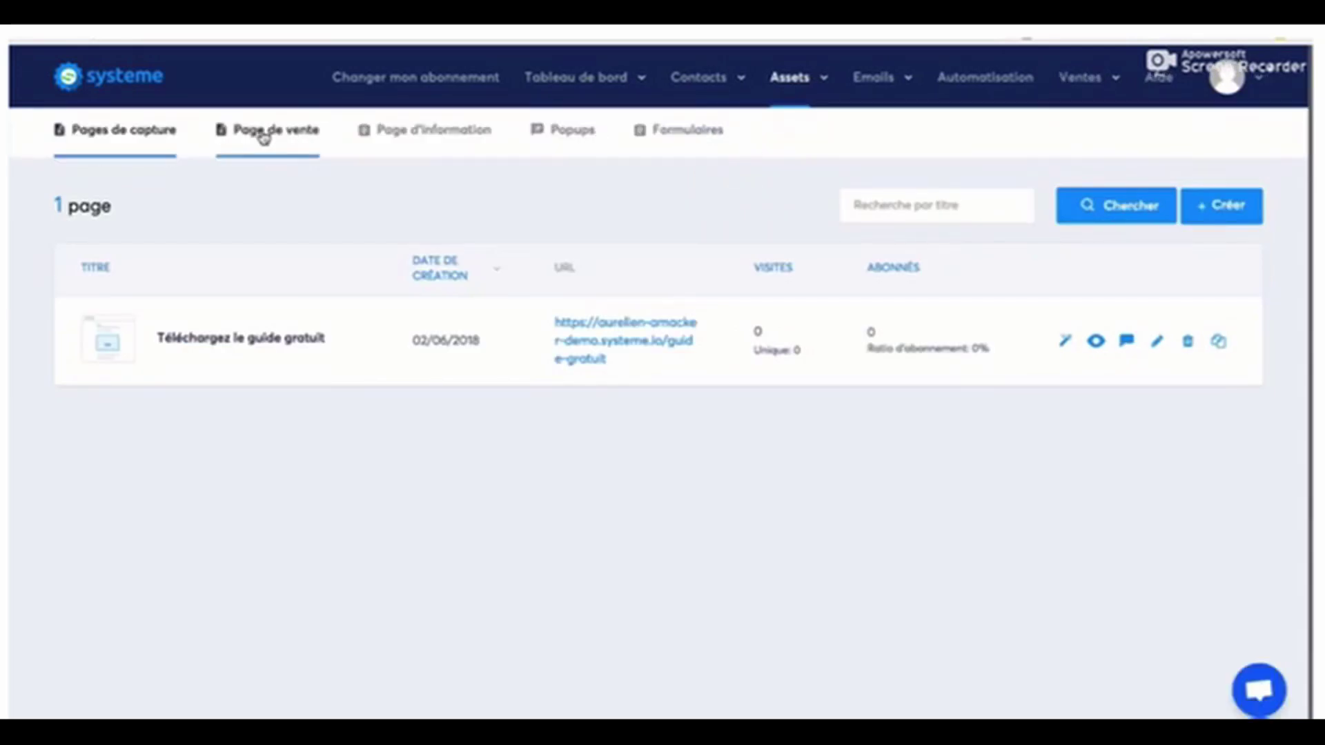
{"action": "left_click", "coordinate": [263, 134]}
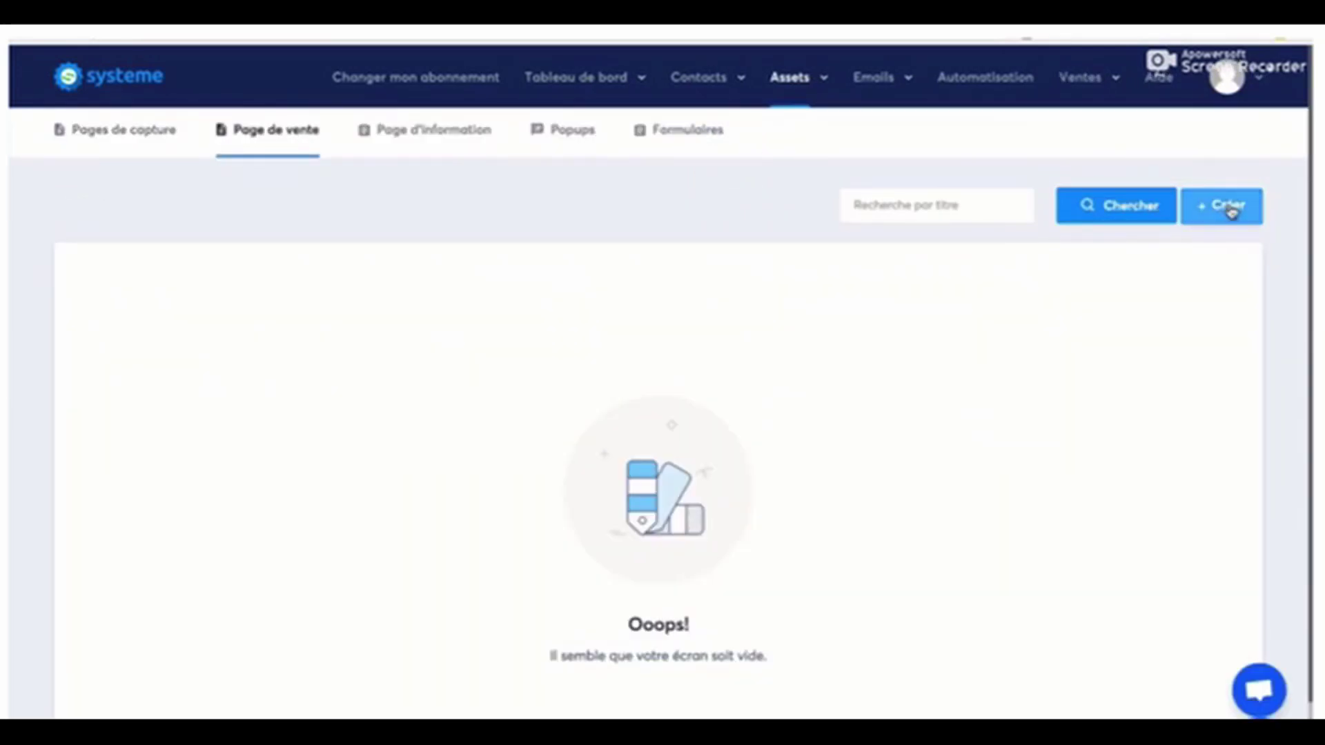
{"action": "left_click", "coordinate": [1230, 210]}
{"action": "mouse_move", "coordinate": [612, 390]}
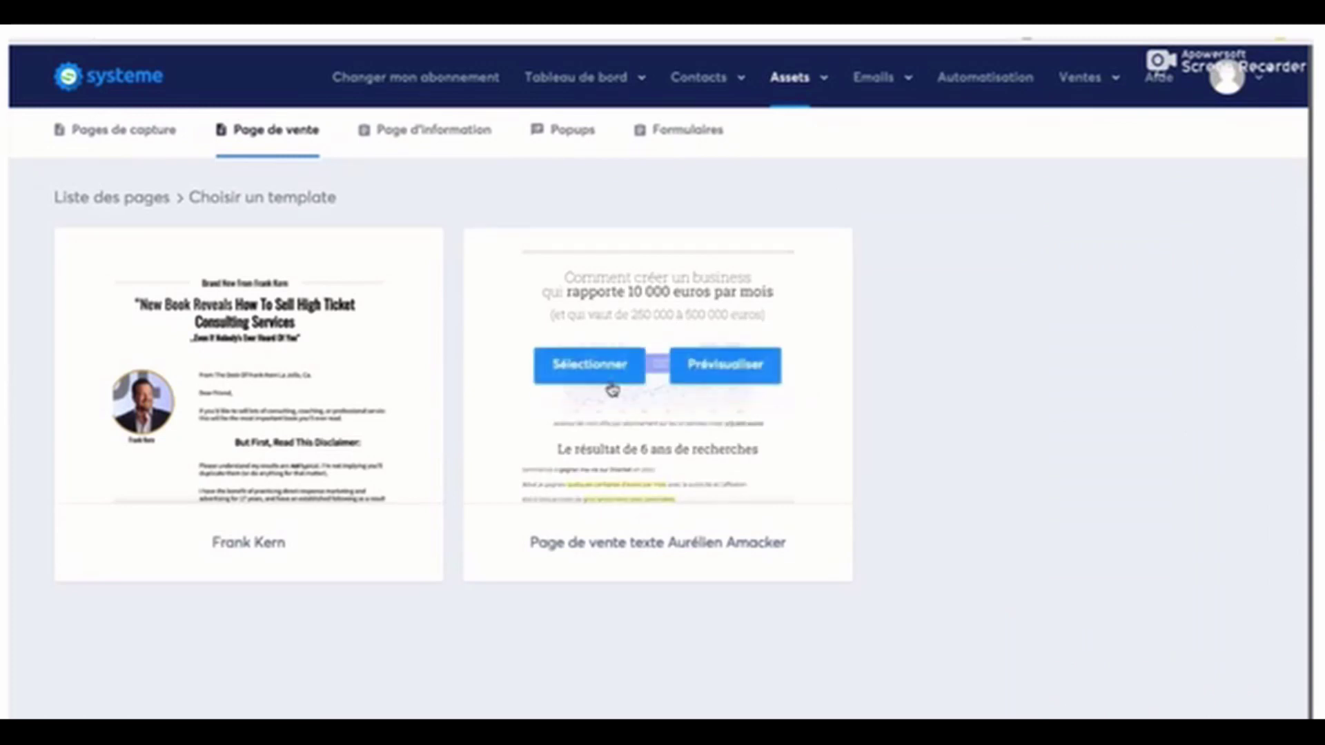
{"action": "left_click", "coordinate": [591, 364]}
Title the sales page "Maigrir en 31 jours", set its access path to "maigrir-31j" and save it
{"action": "type", "text": "Ma"}
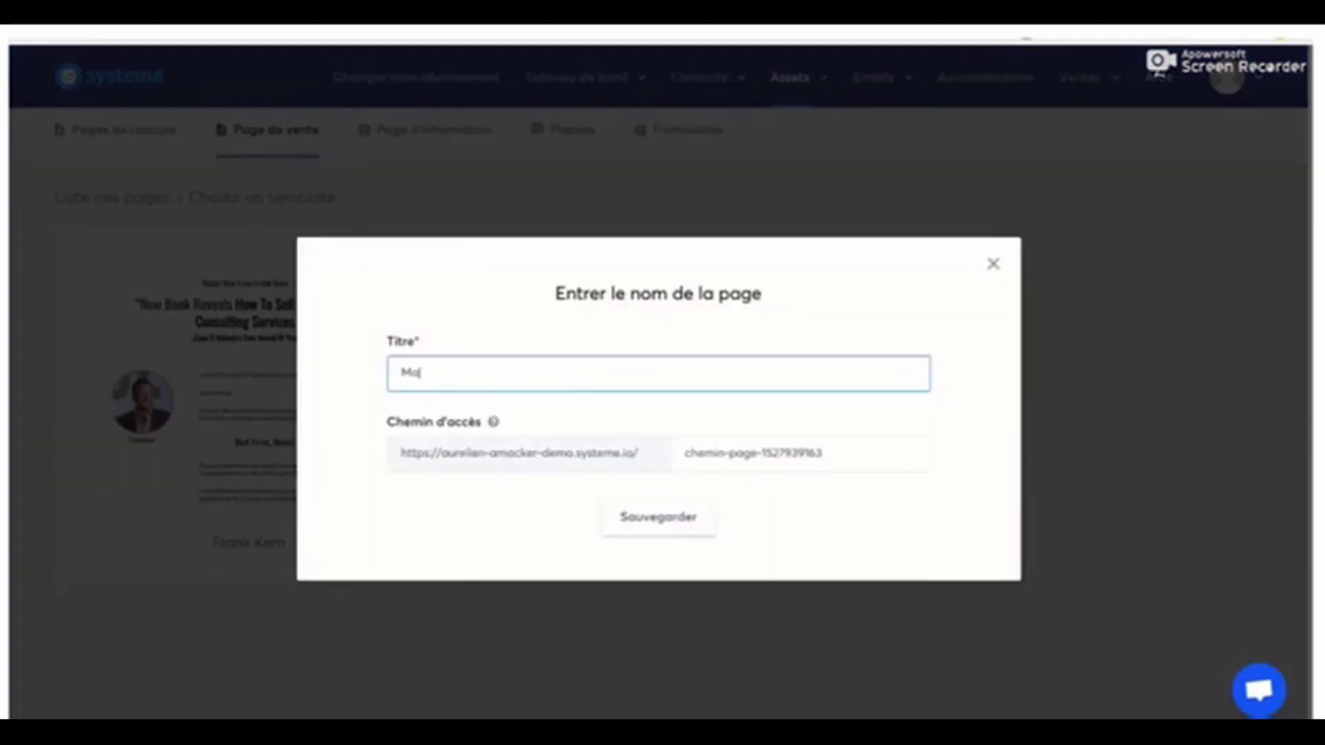
{"action": "type", "text": "igrir en 31 jours"}
{"action": "left_click", "coordinate": [827, 449]}
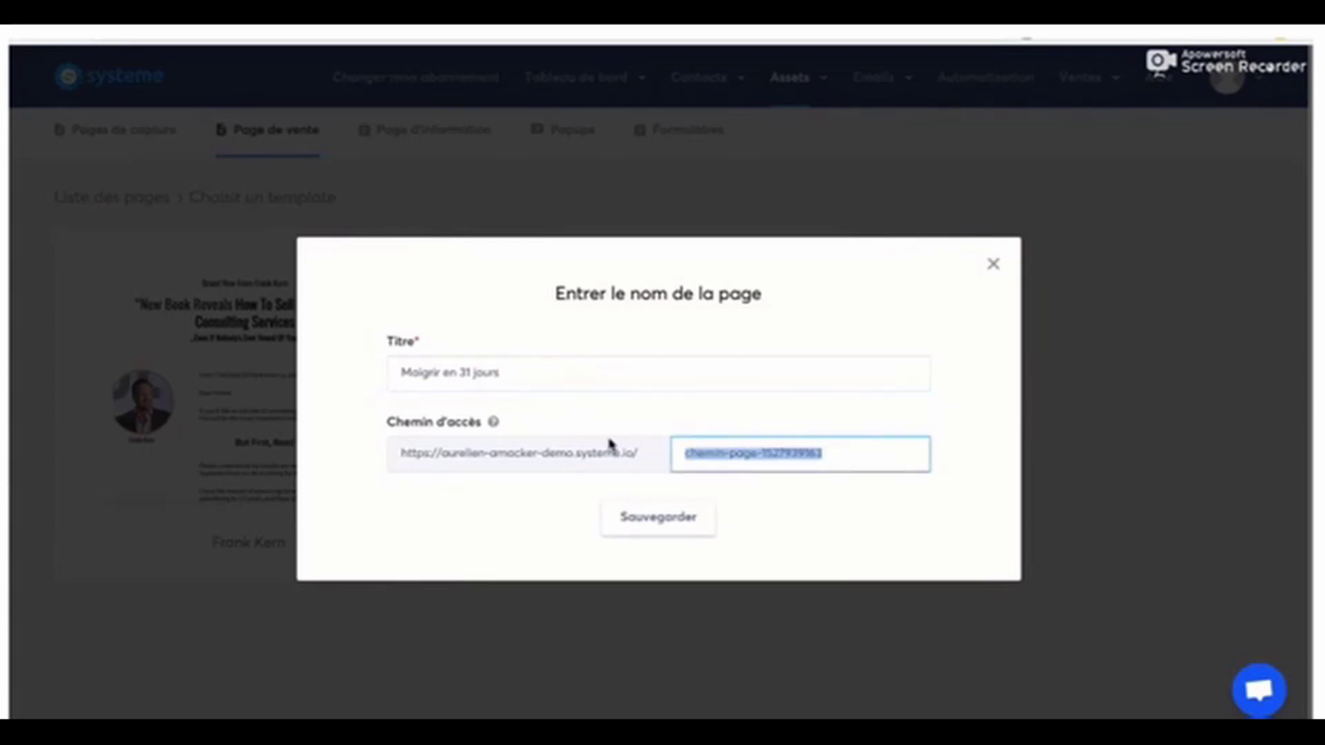
{"action": "type", "text": "mauigrir-31j"}
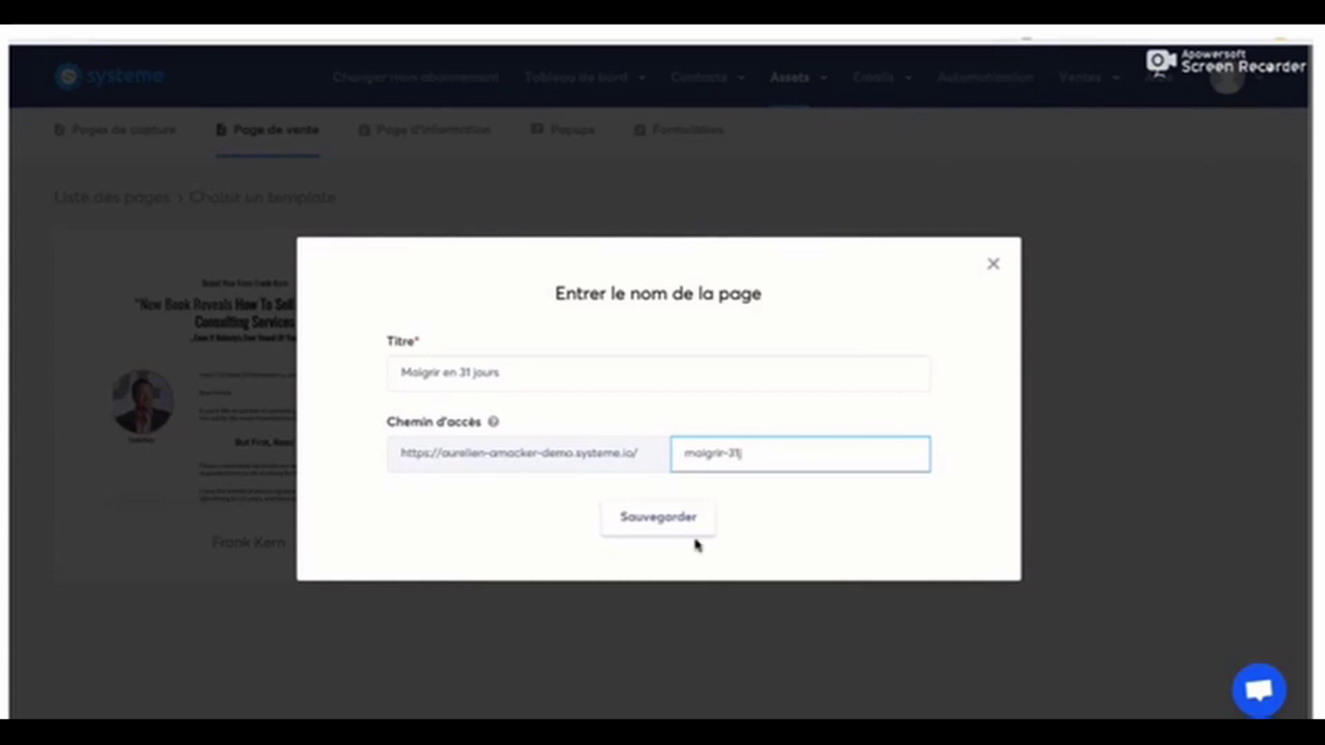
{"action": "left_click", "coordinate": [664, 519]}
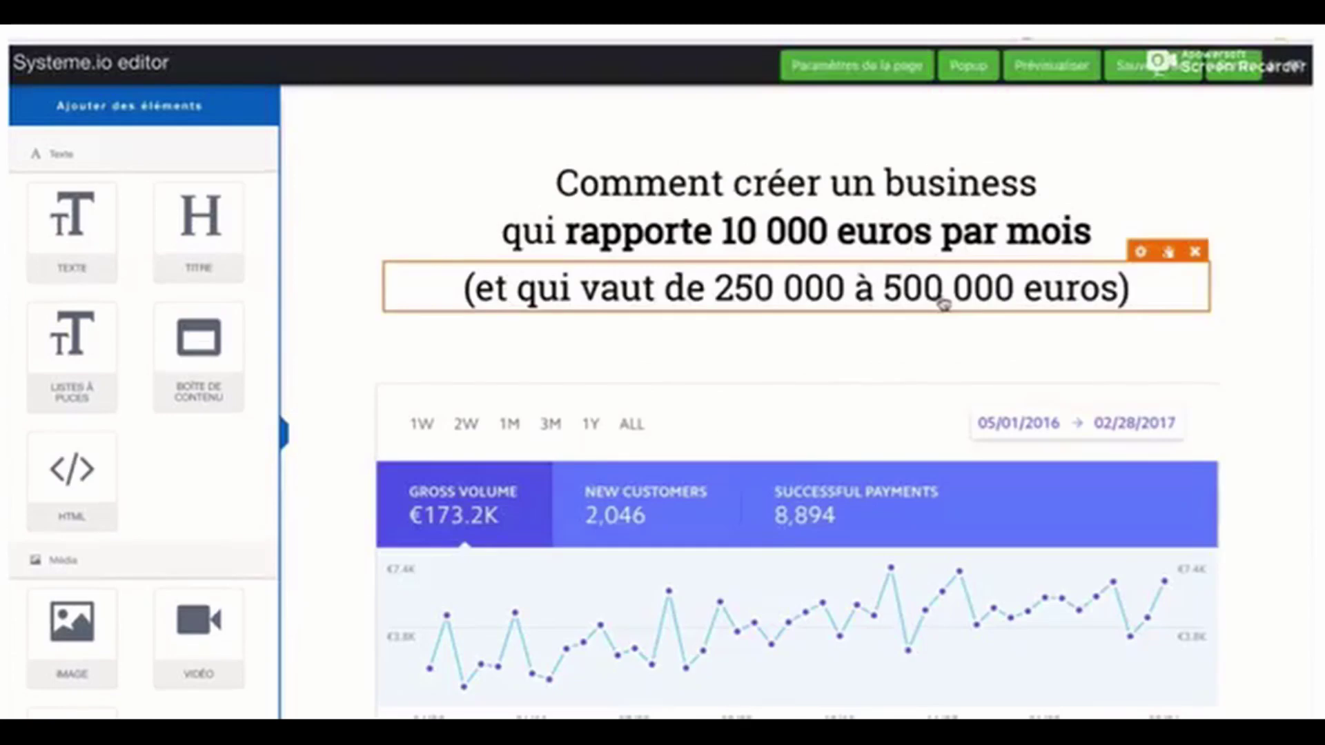
Review the sales page template's headline, testimonials, step sections and pricing text, then return to the headline
{"action": "scroll", "coordinate": [1156, 405], "scroll_direction": "down", "scroll_amount": 15}
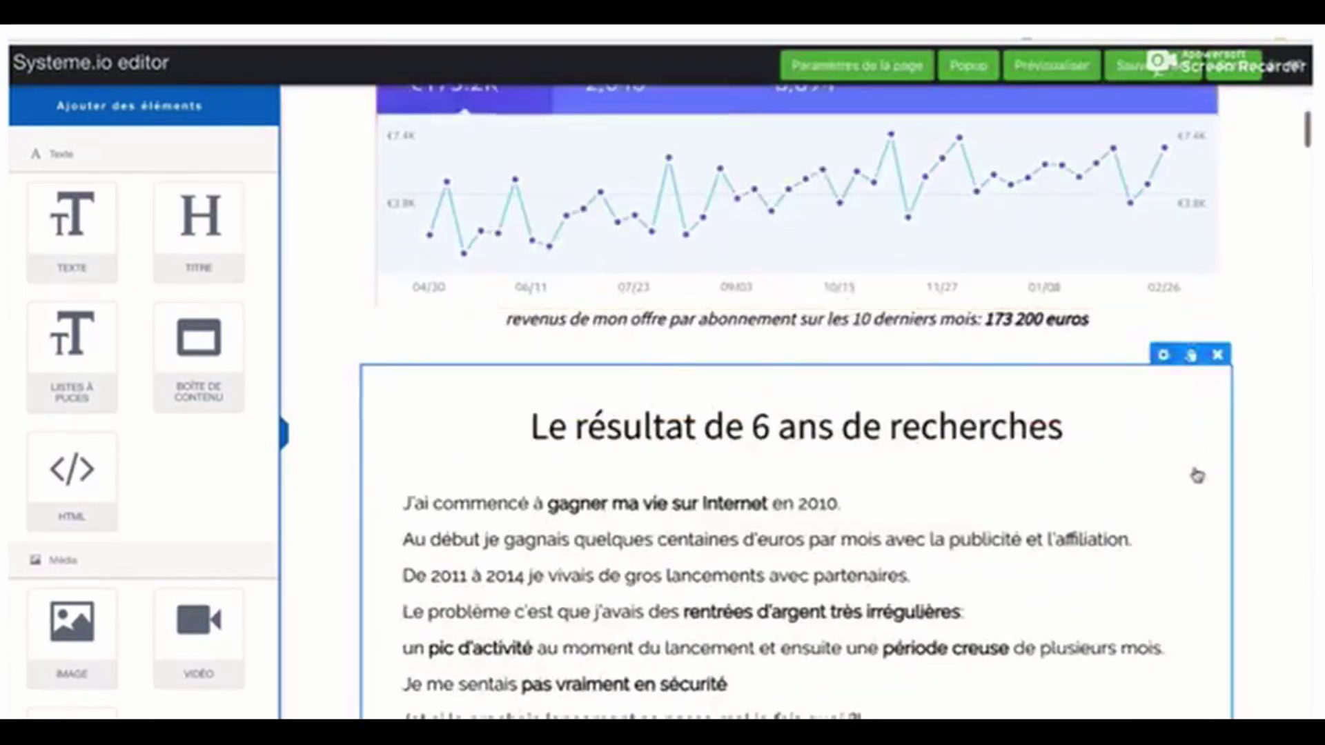
{"action": "scroll", "coordinate": [1196, 470], "scroll_direction": "down", "scroll_amount": 16}
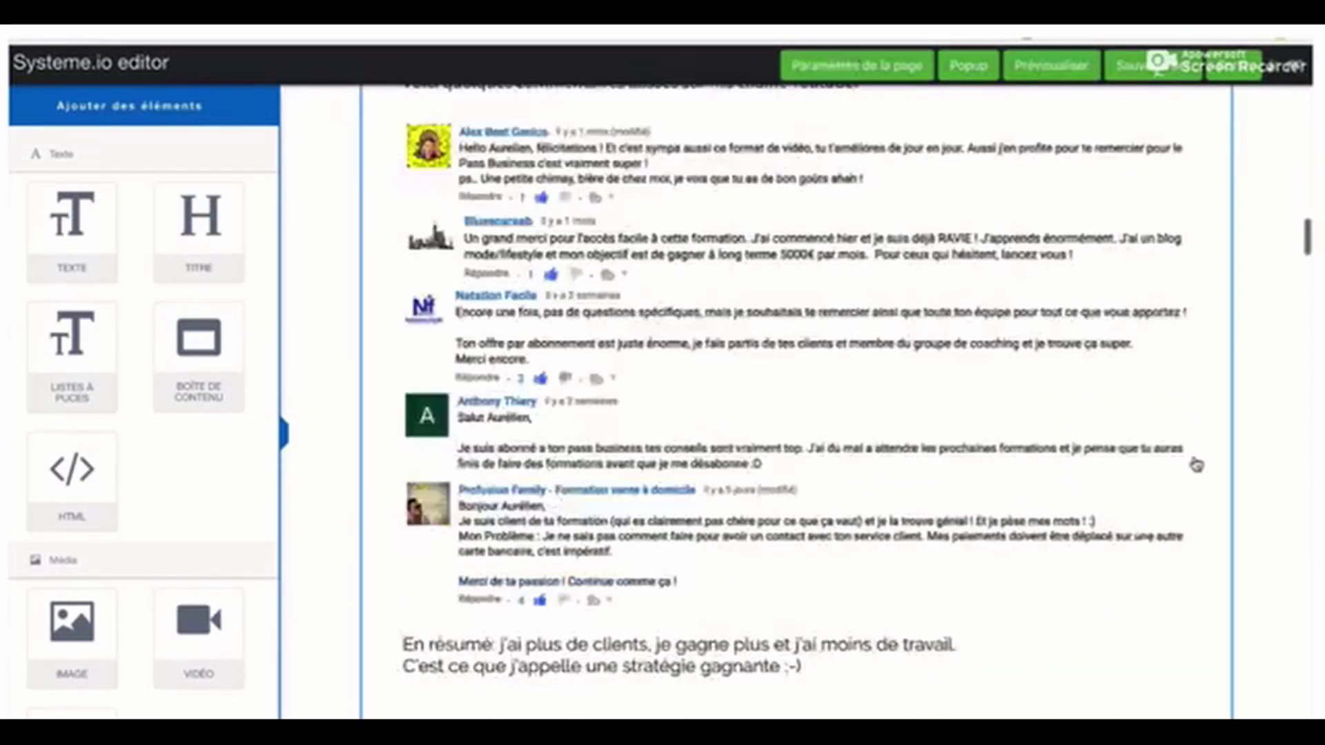
{"action": "scroll", "coordinate": [1196, 464], "scroll_direction": "up", "scroll_amount": 16}
{"action": "scroll", "coordinate": [1197, 464], "scroll_direction": "up", "scroll_amount": 15}
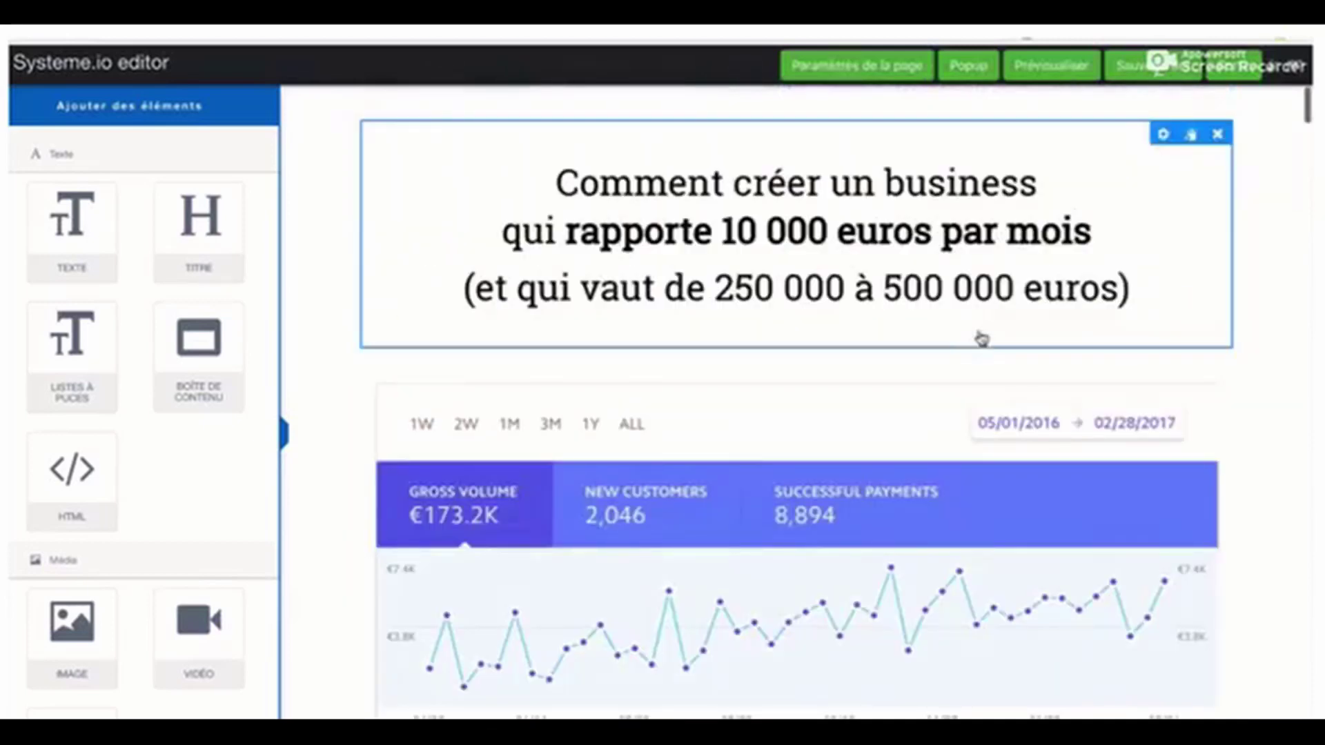
{"action": "scroll", "coordinate": [1108, 508], "scroll_direction": "down", "scroll_amount": 20}
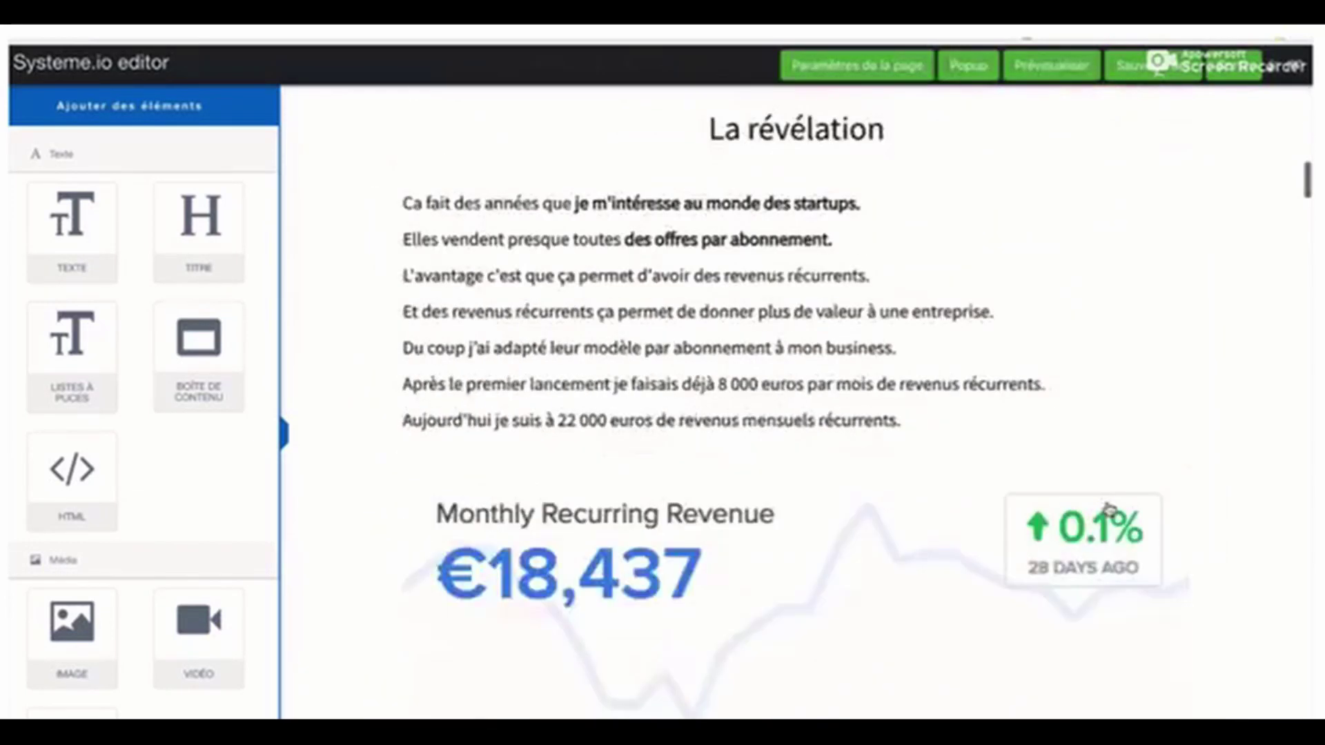
{"action": "scroll", "coordinate": [1108, 508], "scroll_direction": "down", "scroll_amount": 15}
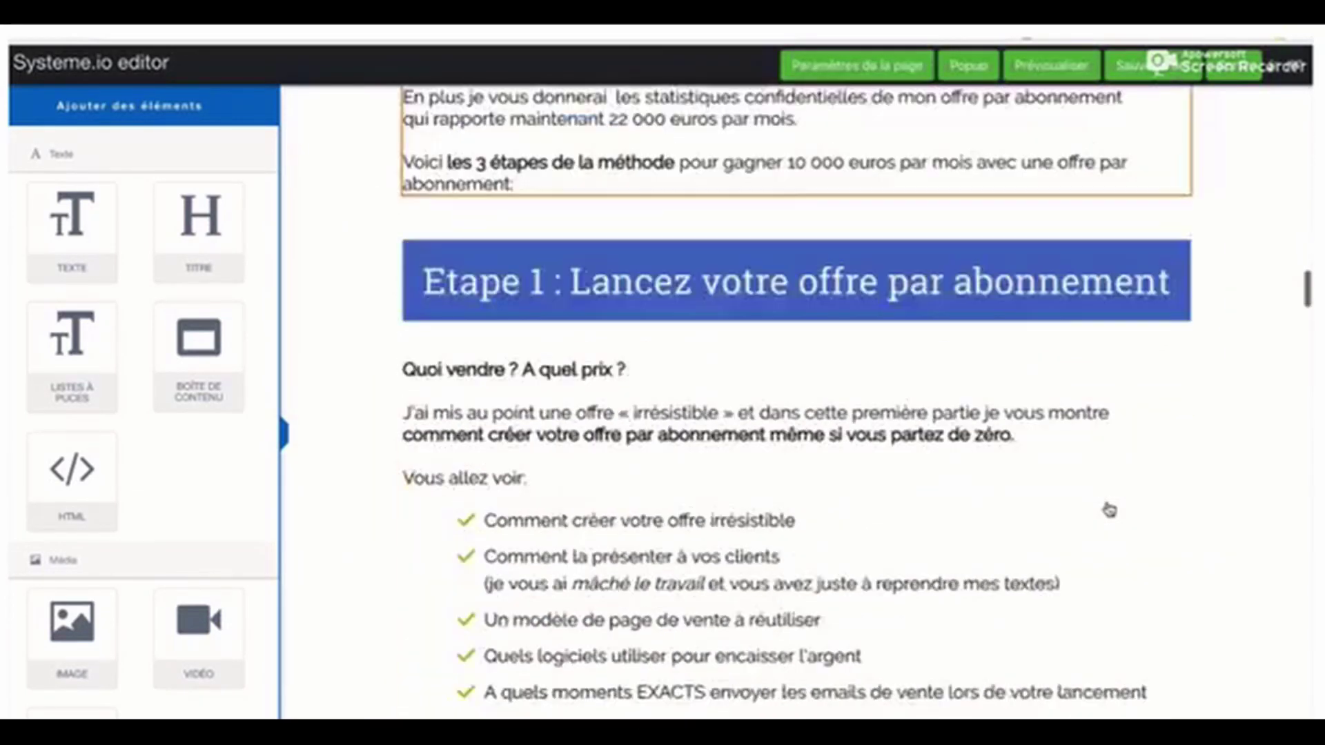
{"action": "scroll", "coordinate": [1109, 509], "scroll_direction": "down", "scroll_amount": 20}
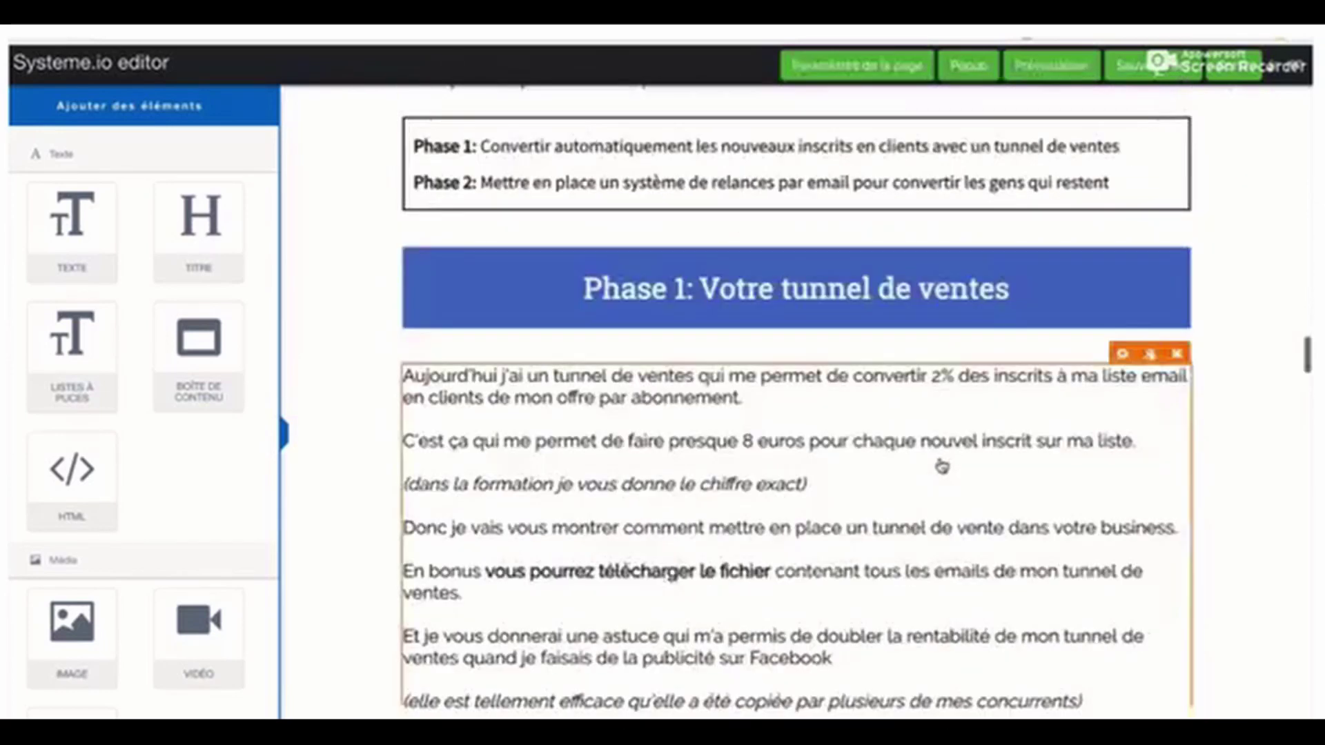
{"action": "scroll", "coordinate": [941, 466], "scroll_direction": "down", "scroll_amount": 20}
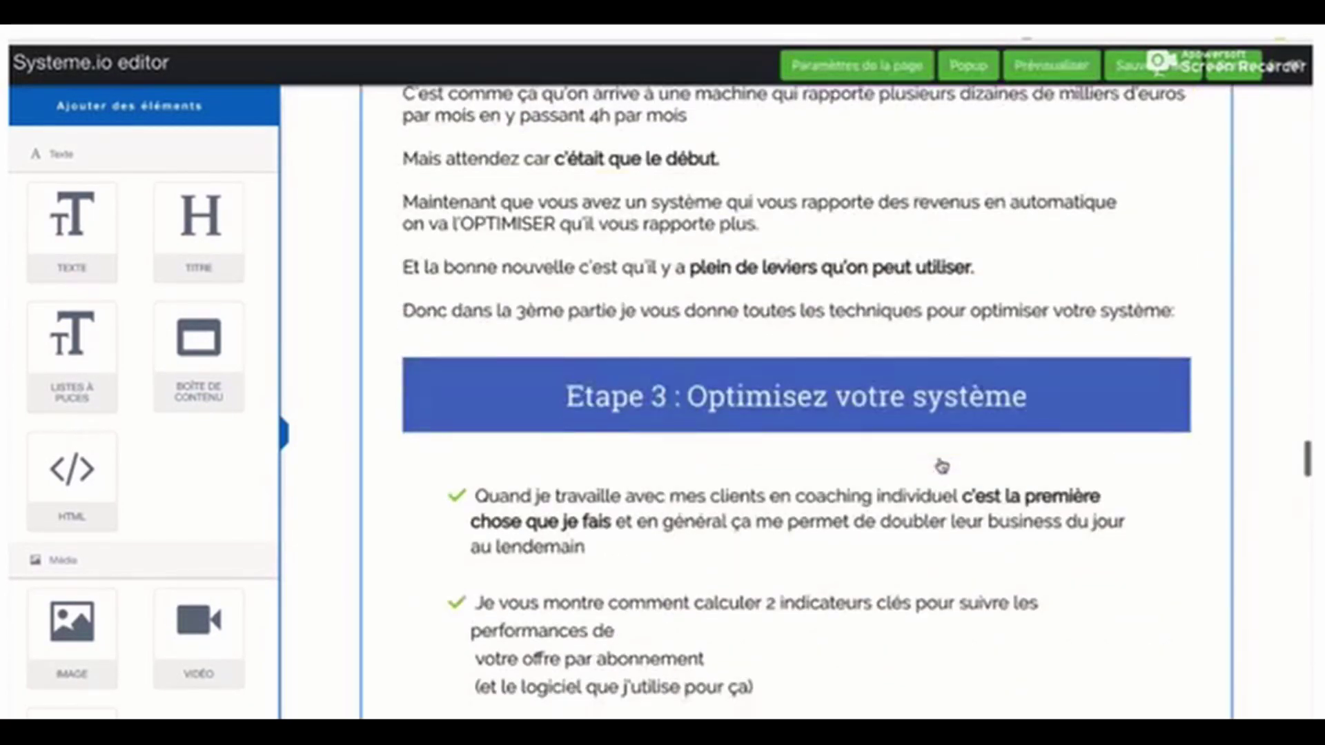
{"action": "scroll", "coordinate": [941, 467], "scroll_direction": "down", "scroll_amount": 8}
{"action": "scroll", "coordinate": [942, 466], "scroll_direction": "up", "scroll_amount": 20}
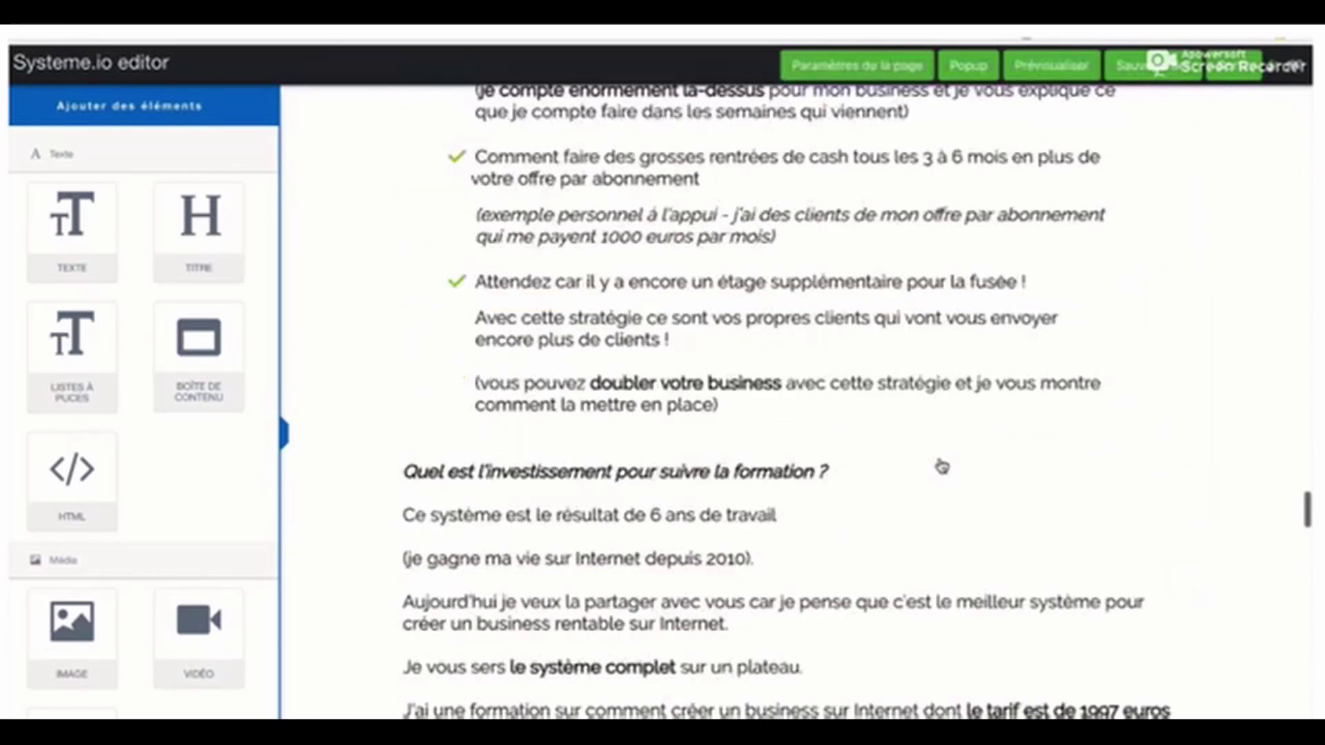
{"action": "scroll", "coordinate": [942, 466], "scroll_direction": "up", "scroll_amount": 15}
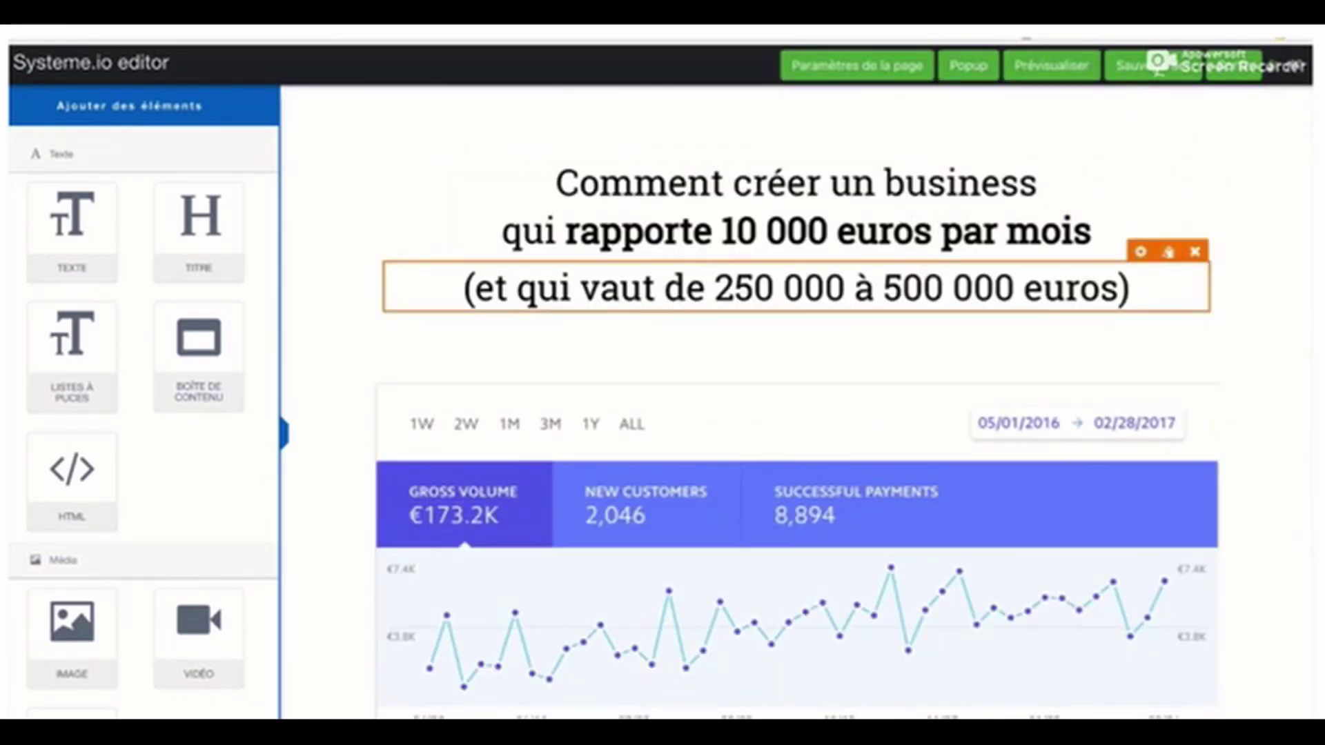
Replace the main headline of the sales page with "Comment maigrir en 31 jours"
{"action": "left_click_drag", "start_coordinate": [557, 183], "coordinate": [1108, 265]}
{"action": "type", "text": "Comment ma"}
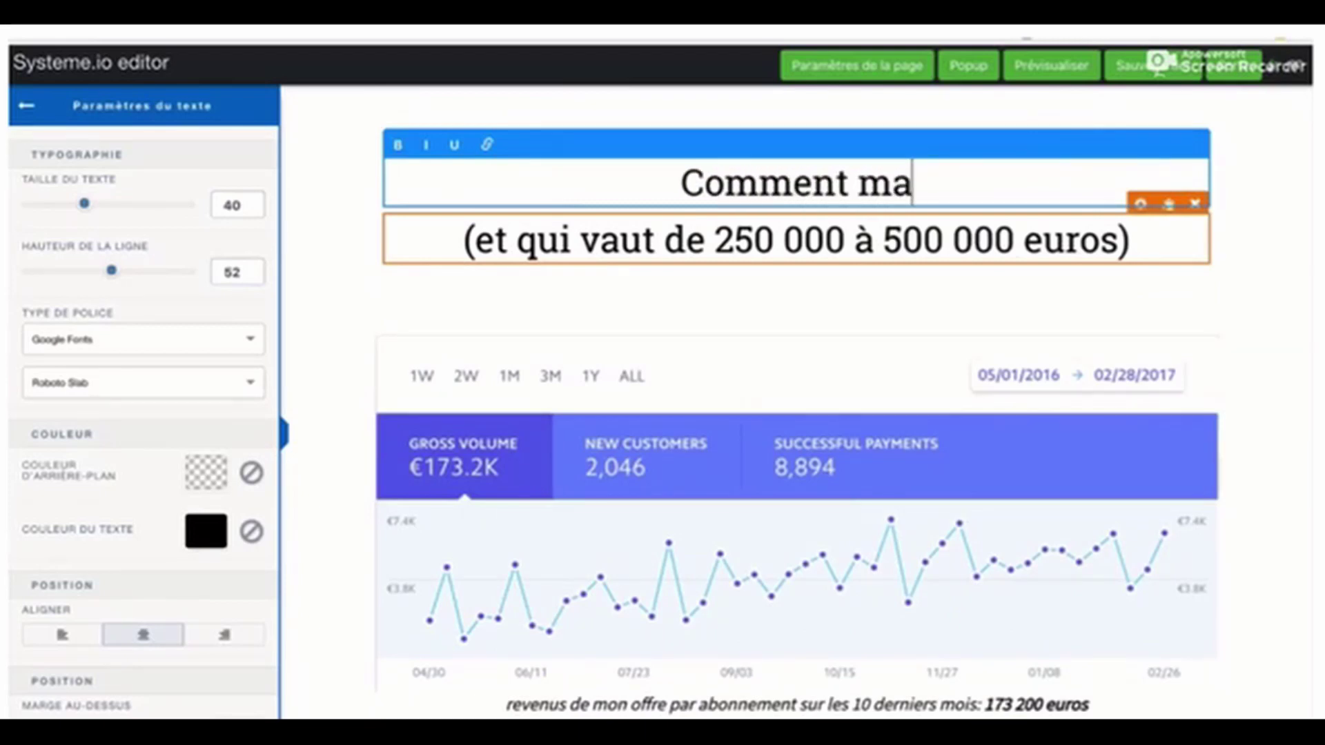
{"action": "type", "text": "en 31 jours"}
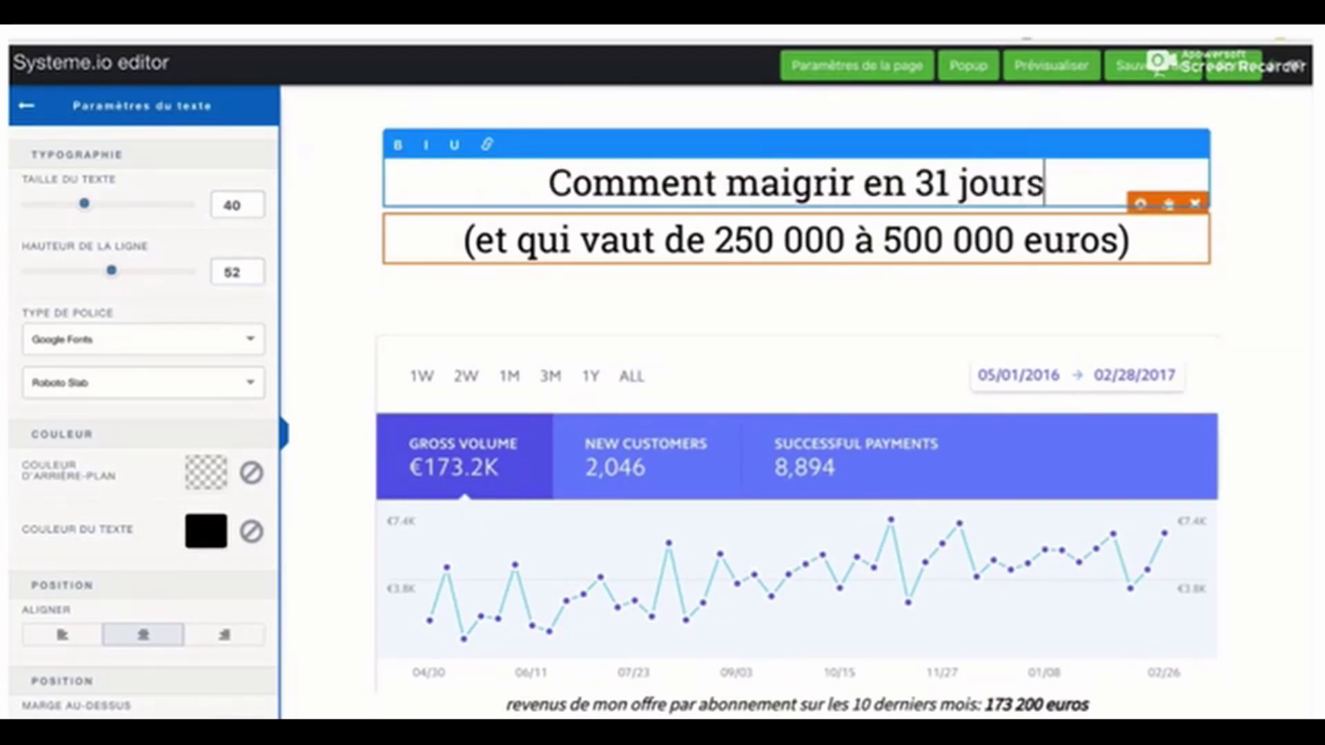
Change the parenthesised subtitle under the headline to "(sans avoir de sensation de faim...)"
{"action": "left_click_drag", "start_coordinate": [476, 241], "coordinate": [1117, 241]}
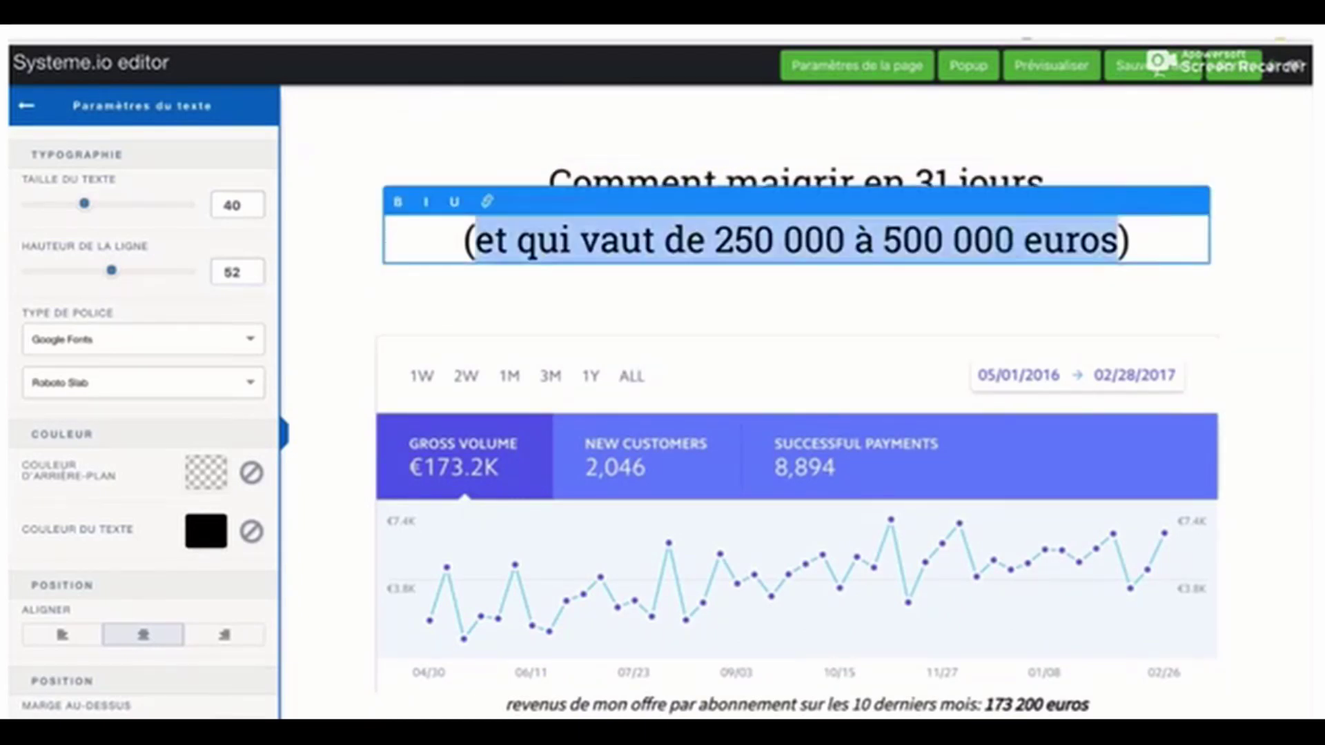
{"action": "type", "text": "sans avoir de "}
{"action": "type", "text": "sensation de fai"}
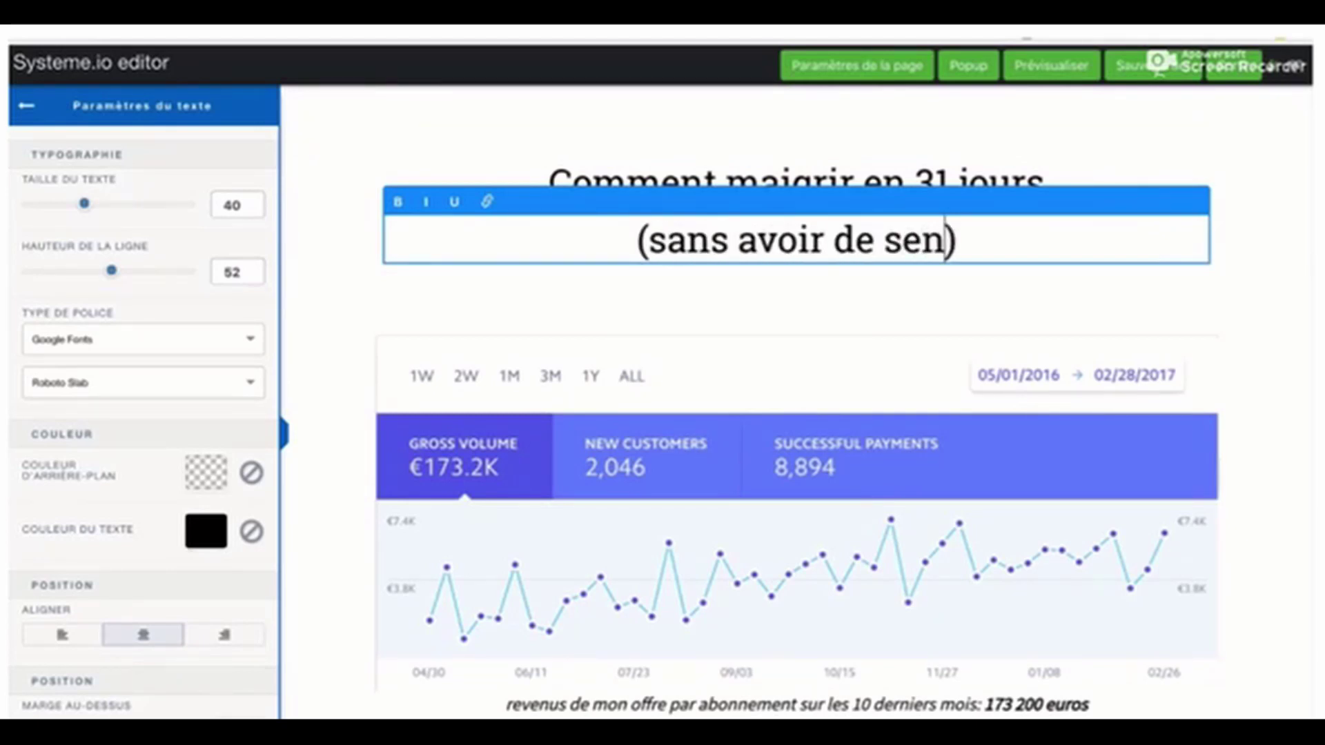
{"action": "type", "text": "m..."}
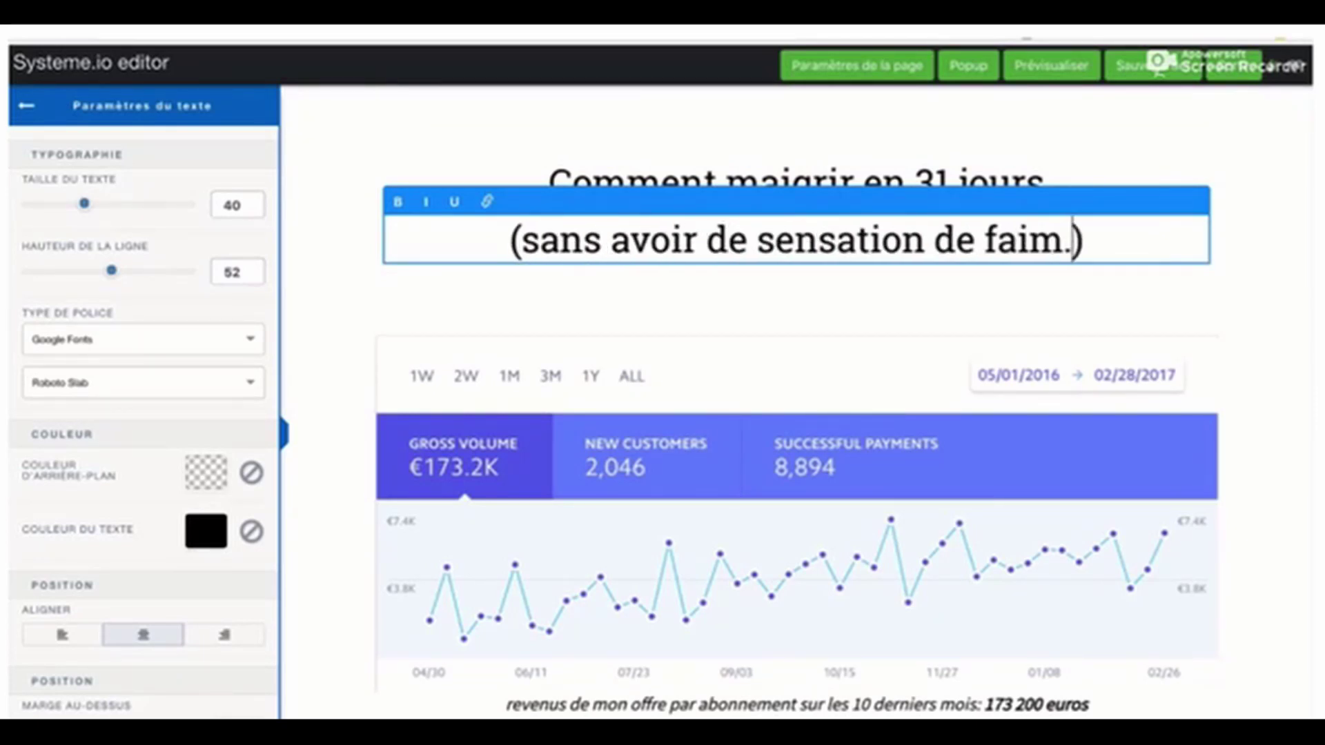
Delete the revenue chart below the subtitle, along with its caption and the "Le résultat de 6 ans de recherches" heading
{"action": "left_click", "coordinate": [1145, 350]}
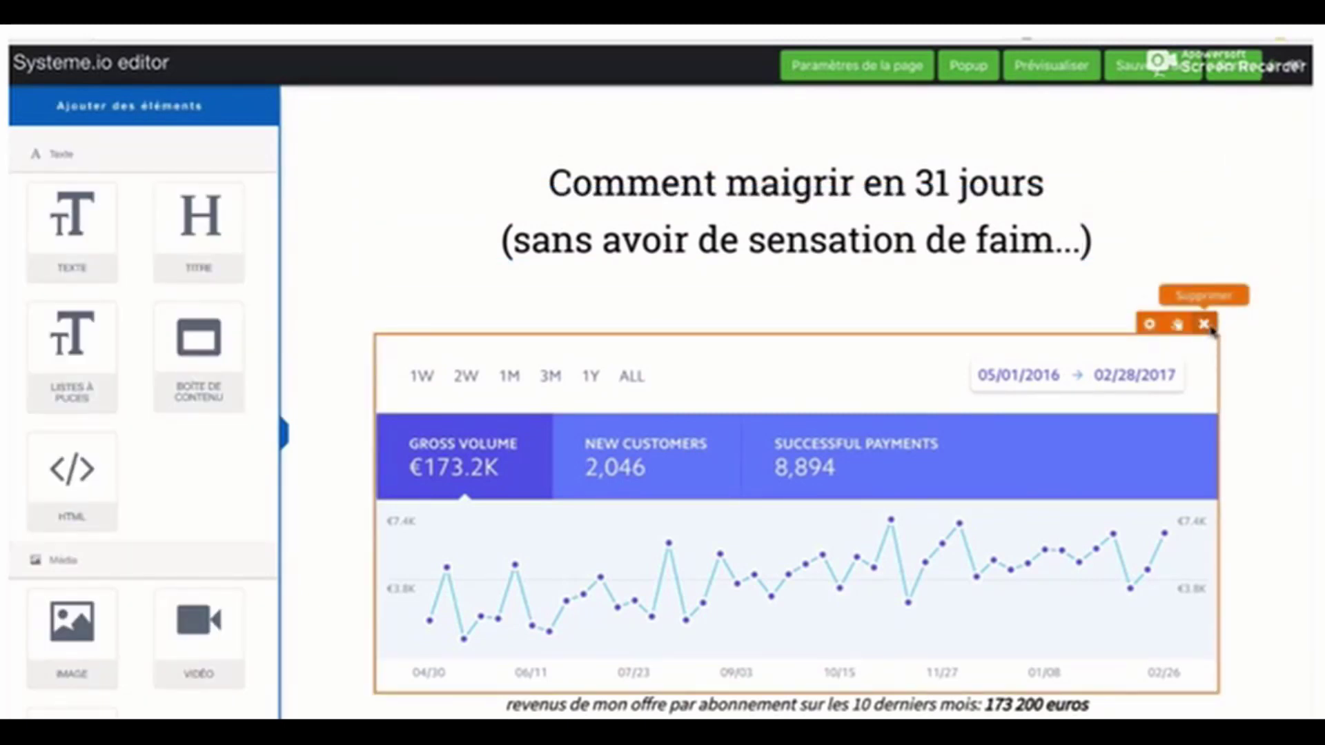
{"action": "left_click", "coordinate": [1204, 324]}
{"action": "left_click", "coordinate": [810, 137]}
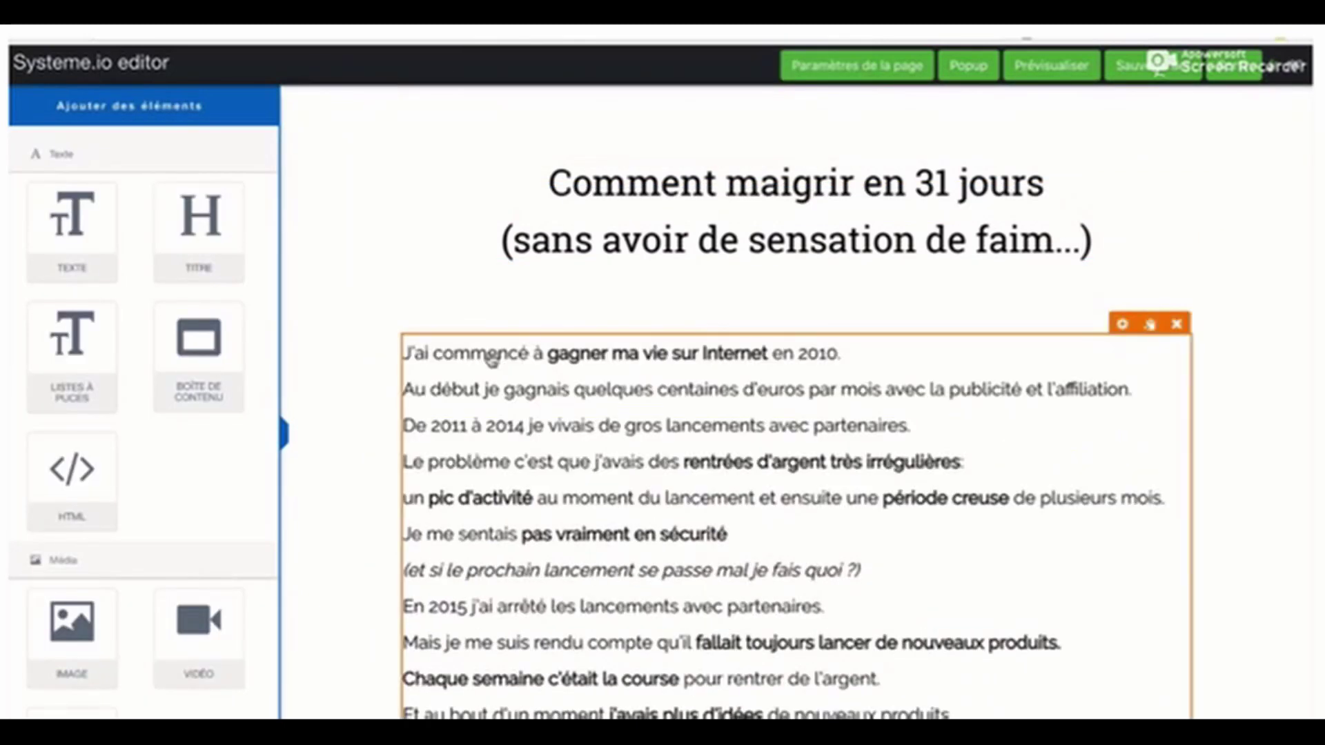
Add introductory lines above "J'ai commencé à gagner ma vie", ending with "Mais j'ai jamais été mince non plus. J'étais ce qu'on appelle "un faux maigre"."
{"action": "left_click", "coordinate": [483, 354]}
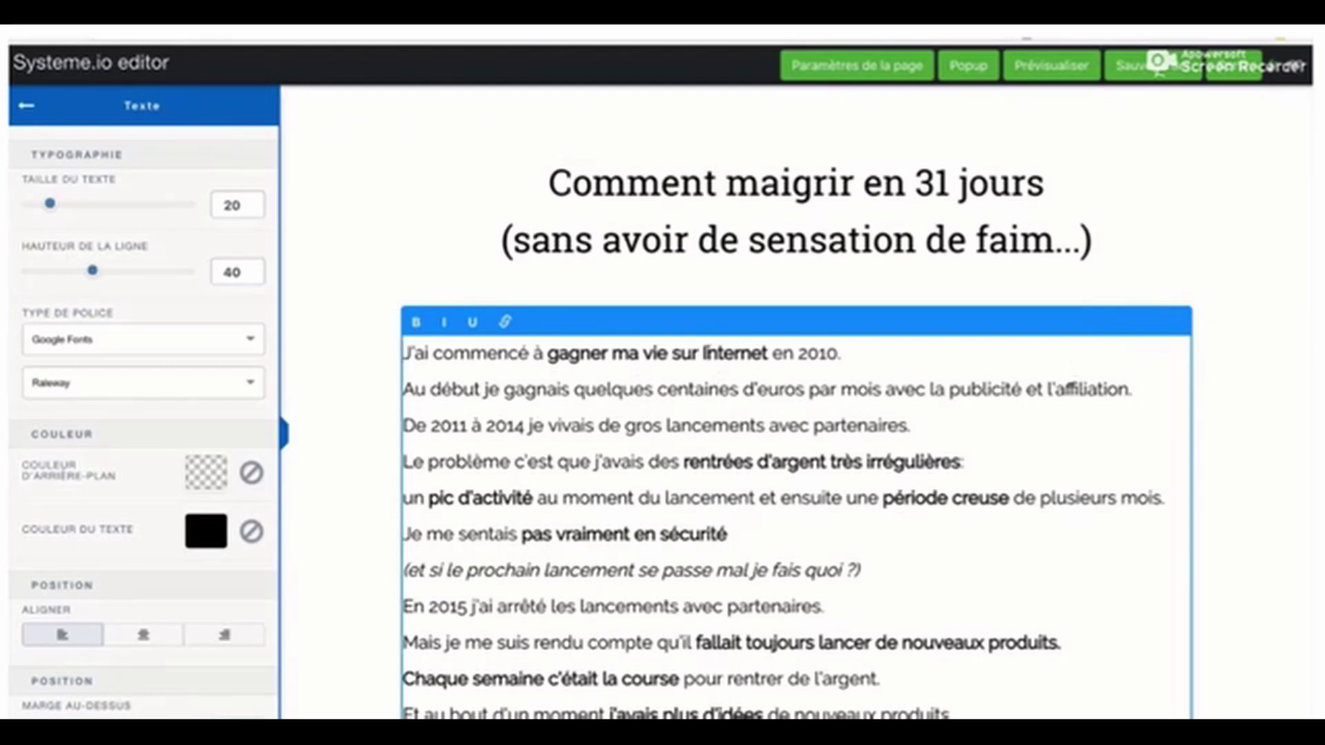
{"action": "key", "text": "Return"}
{"action": "key", "text": "BackSpace"}
{"action": "type", "text": "J'ai tr"}
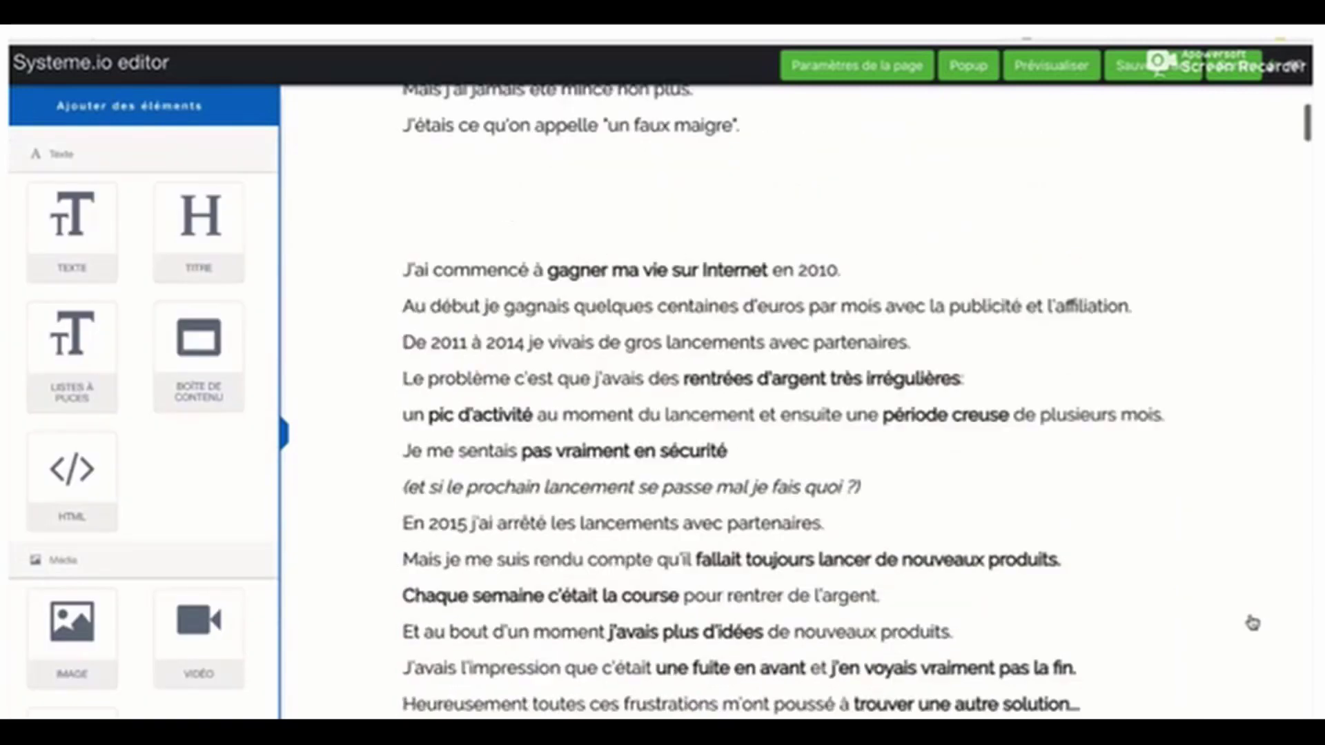
Look through the remaining template text down to the testimonials, then save the sales page and exit the editor
{"action": "scroll", "coordinate": [1252, 623], "scroll_direction": "down", "scroll_amount": 20}
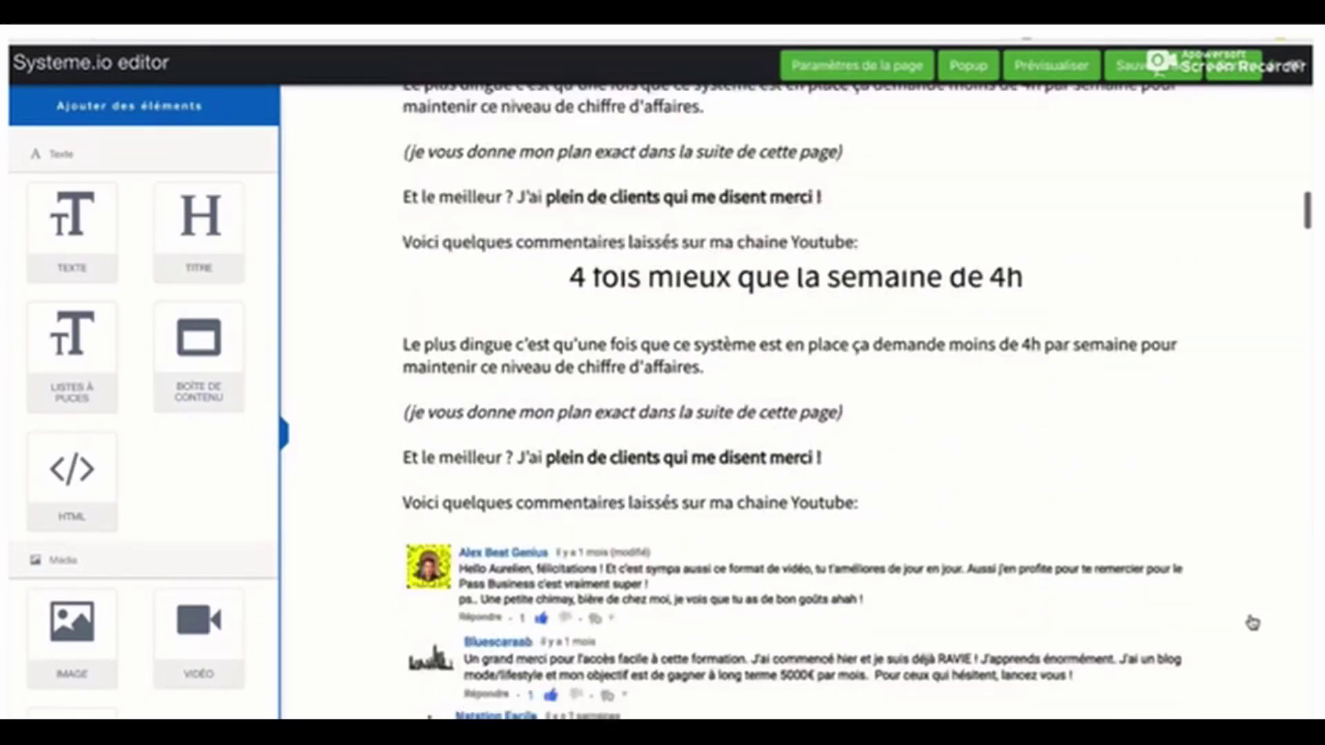
{"action": "scroll", "coordinate": [1252, 623], "scroll_direction": "down", "scroll_amount": 20}
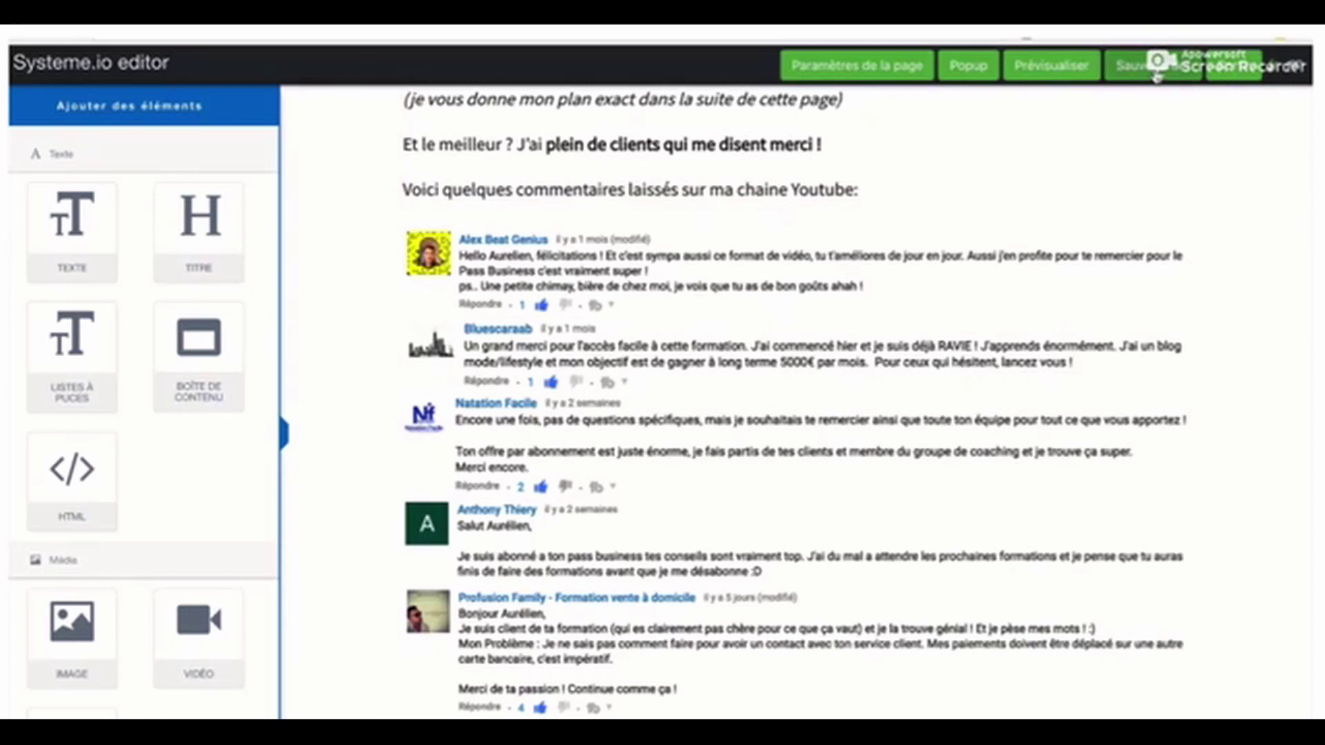
{"action": "left_click", "coordinate": [1157, 76]}
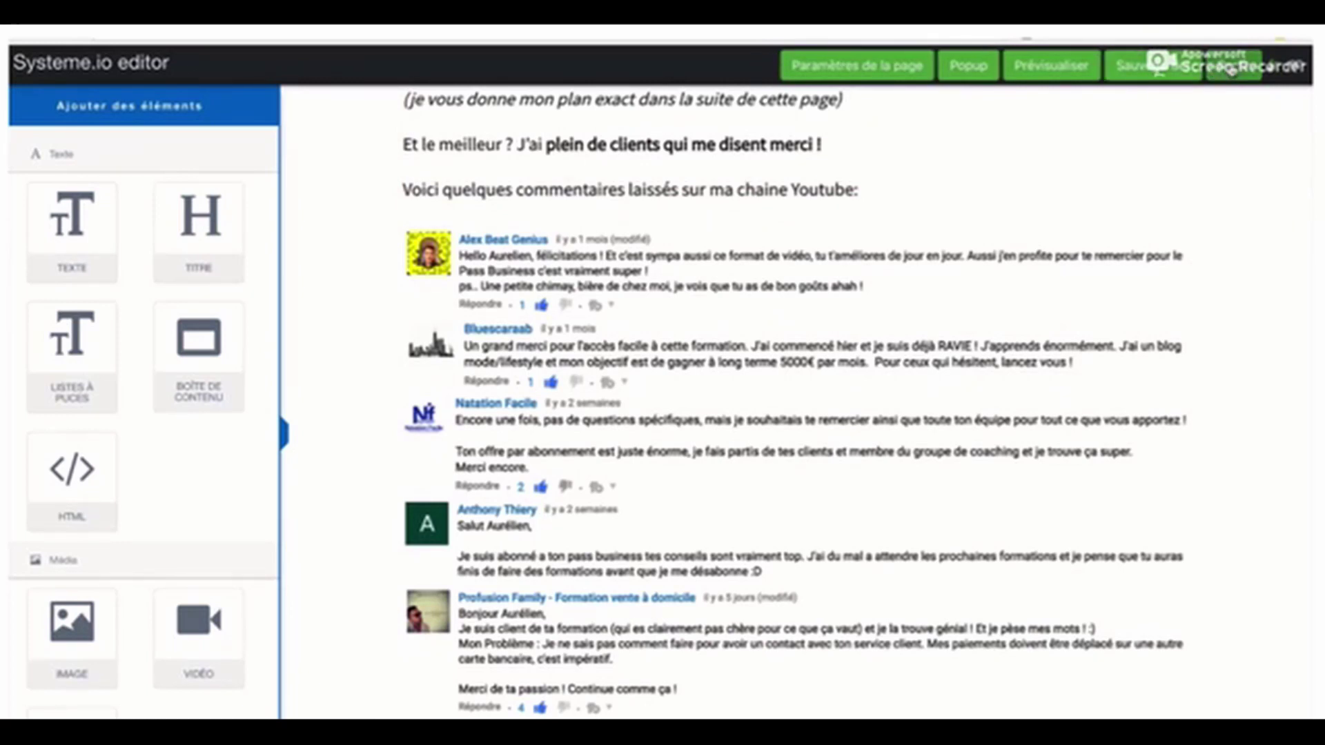
{"action": "left_click", "coordinate": [1232, 70]}
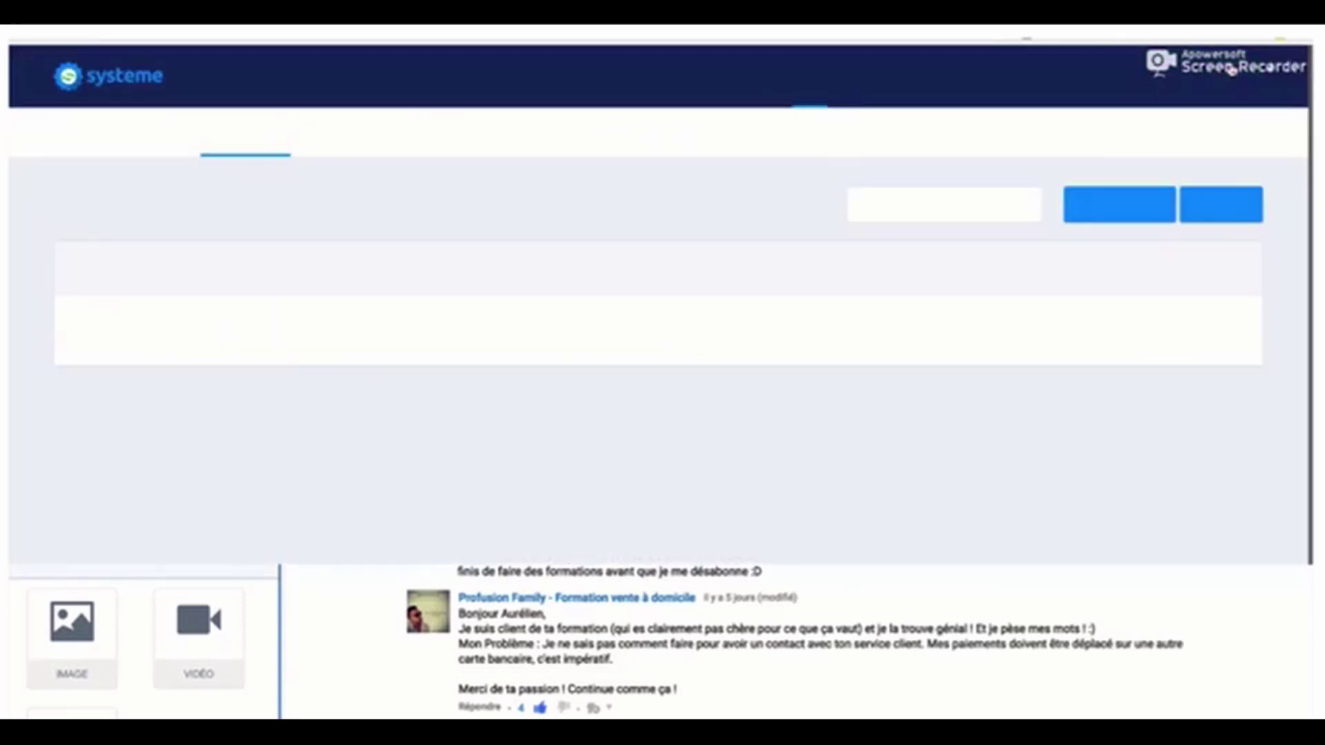